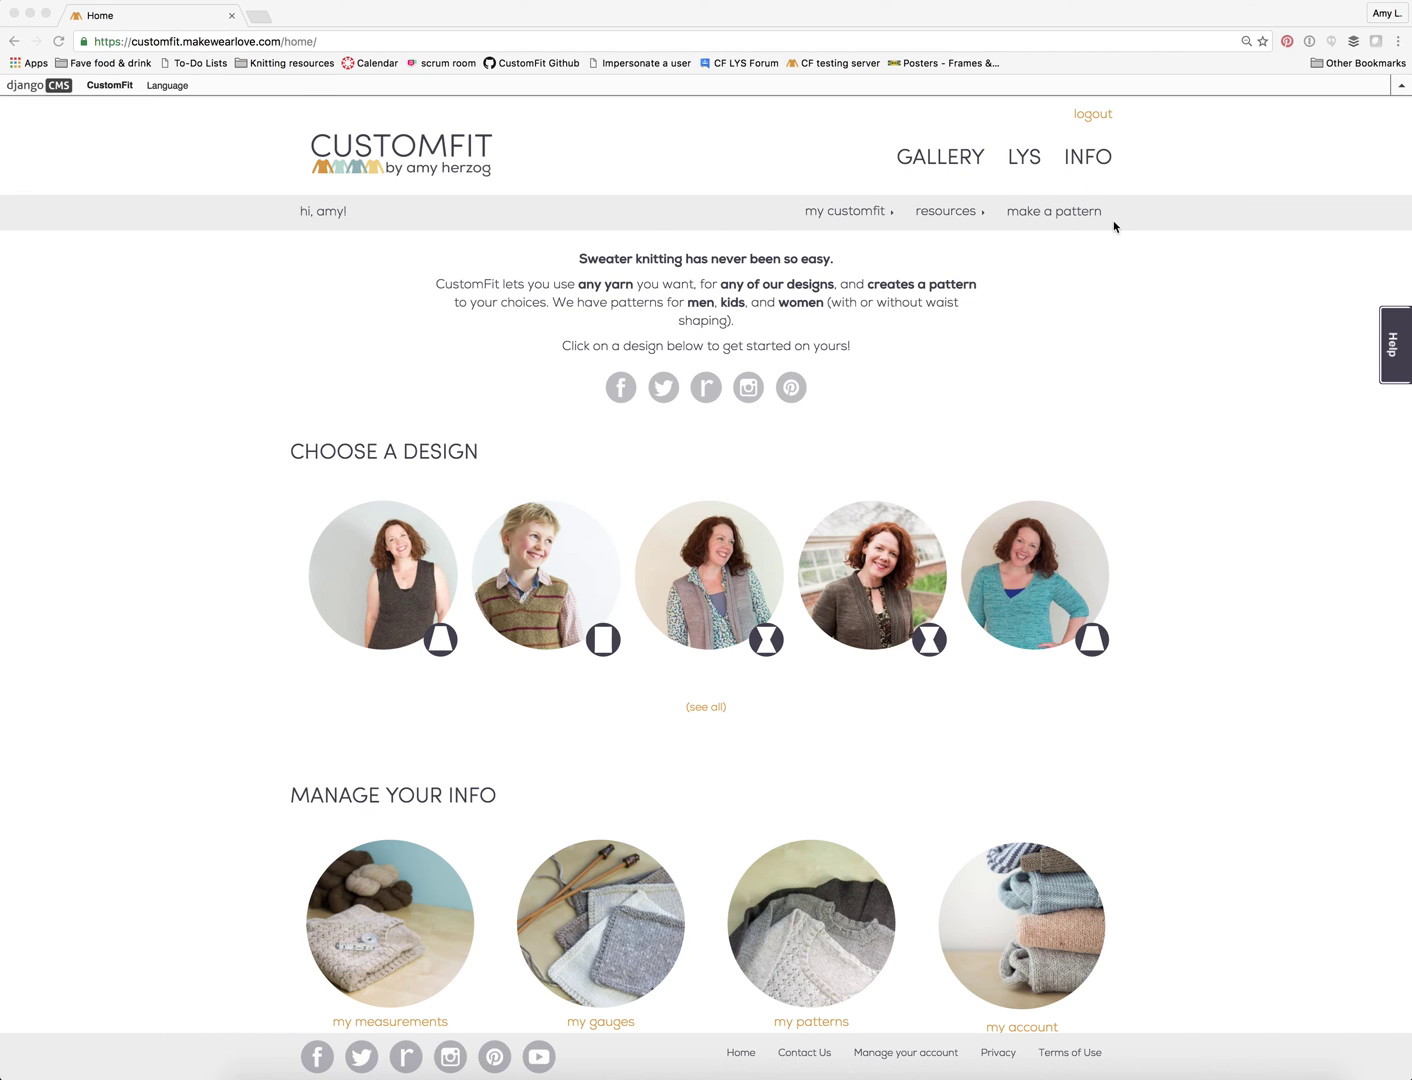
- Open the 'my customfit' dropdown, then the site resources menu in the navigation bar
left_click(888, 215)
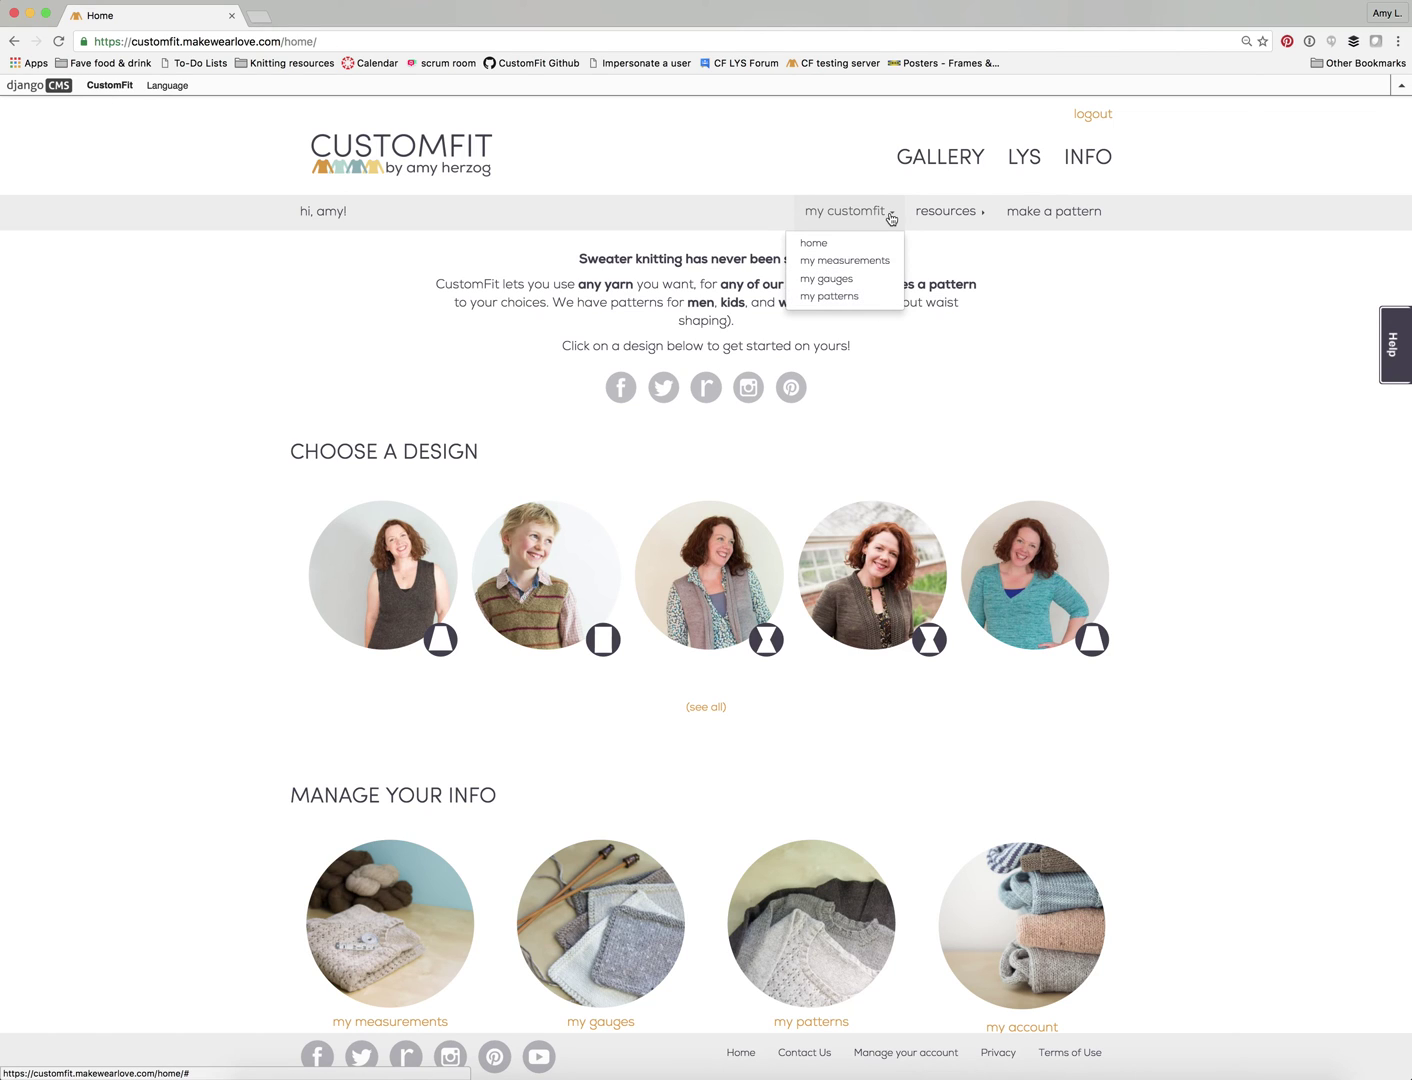
left_click(956, 214)
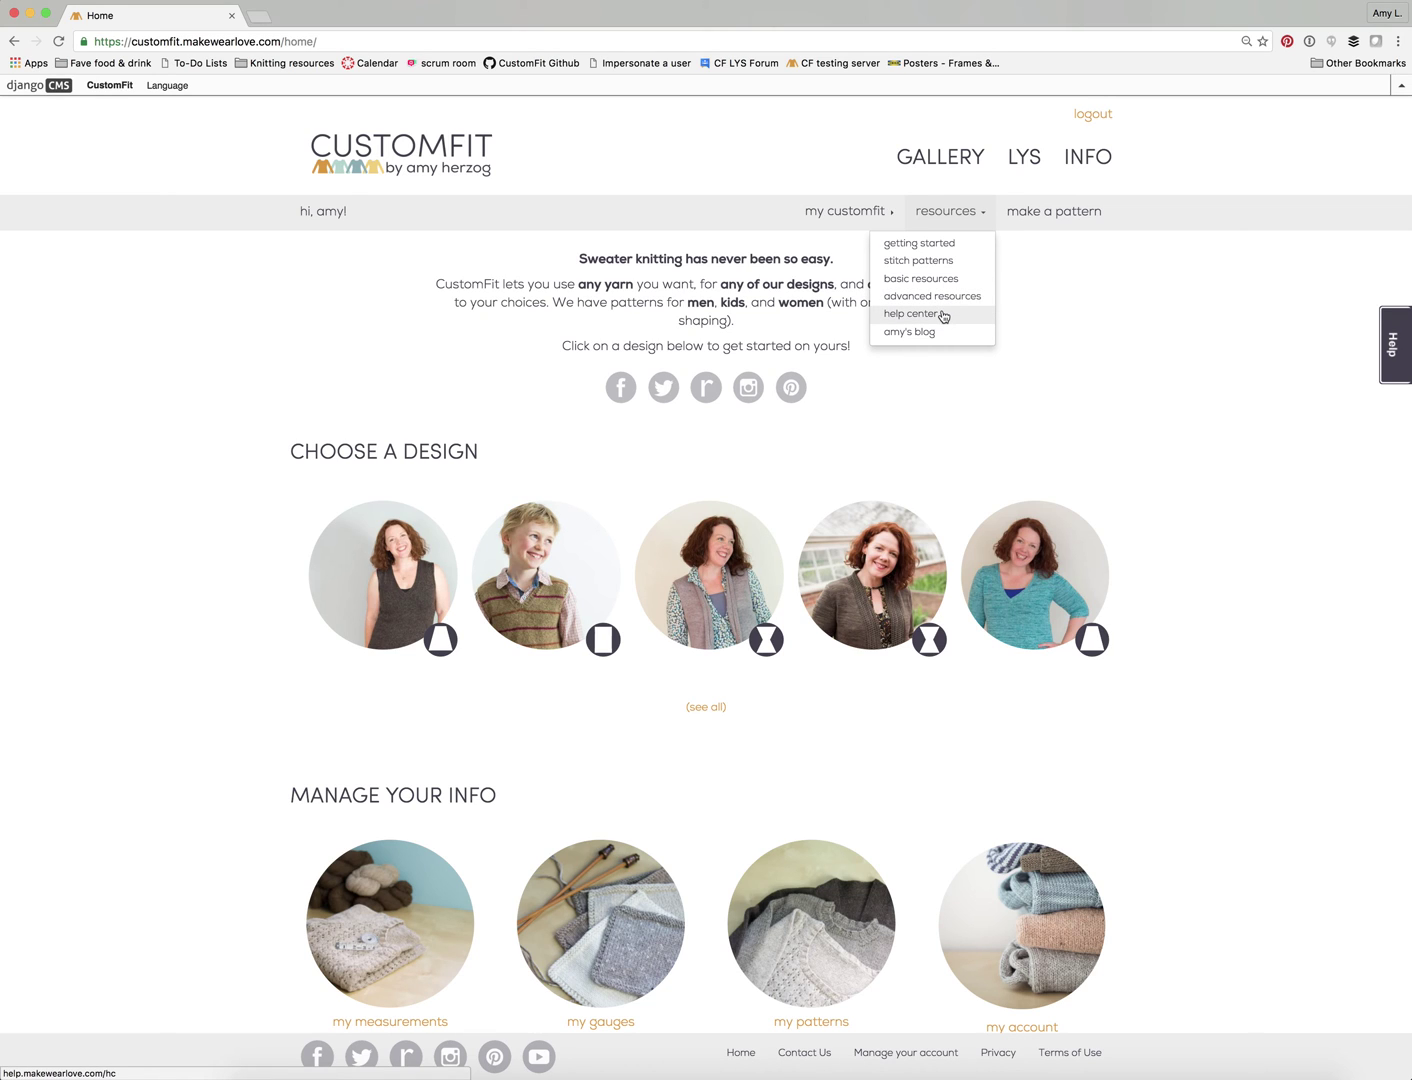
scroll(944, 330, "down", 1)
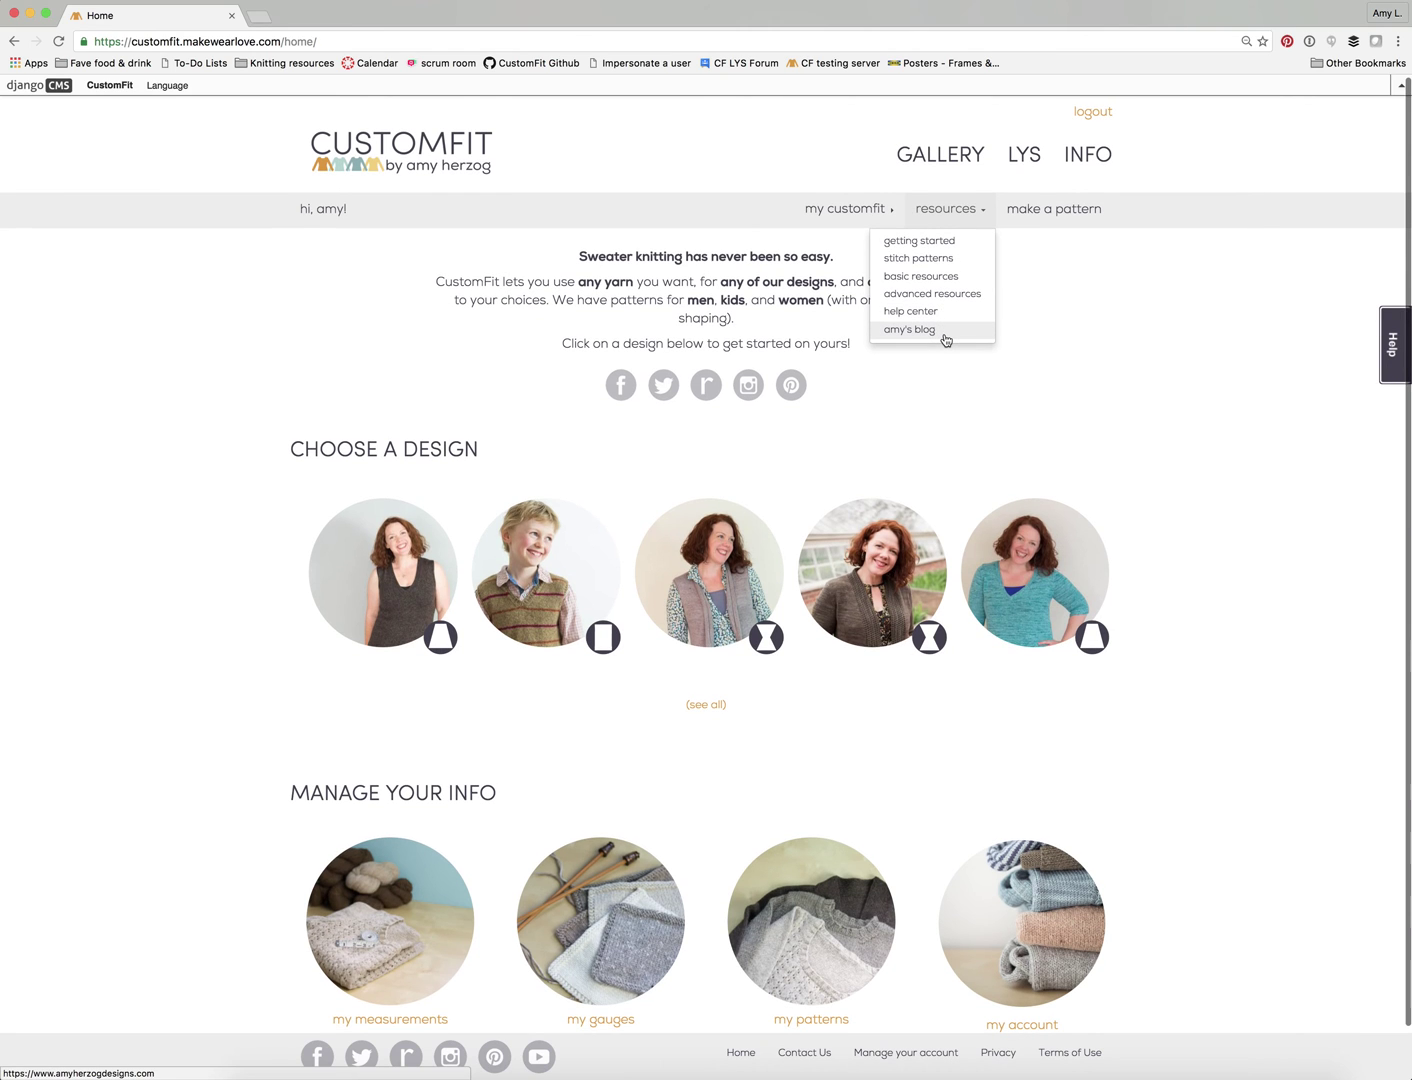
scroll(946, 340, "up", 1)
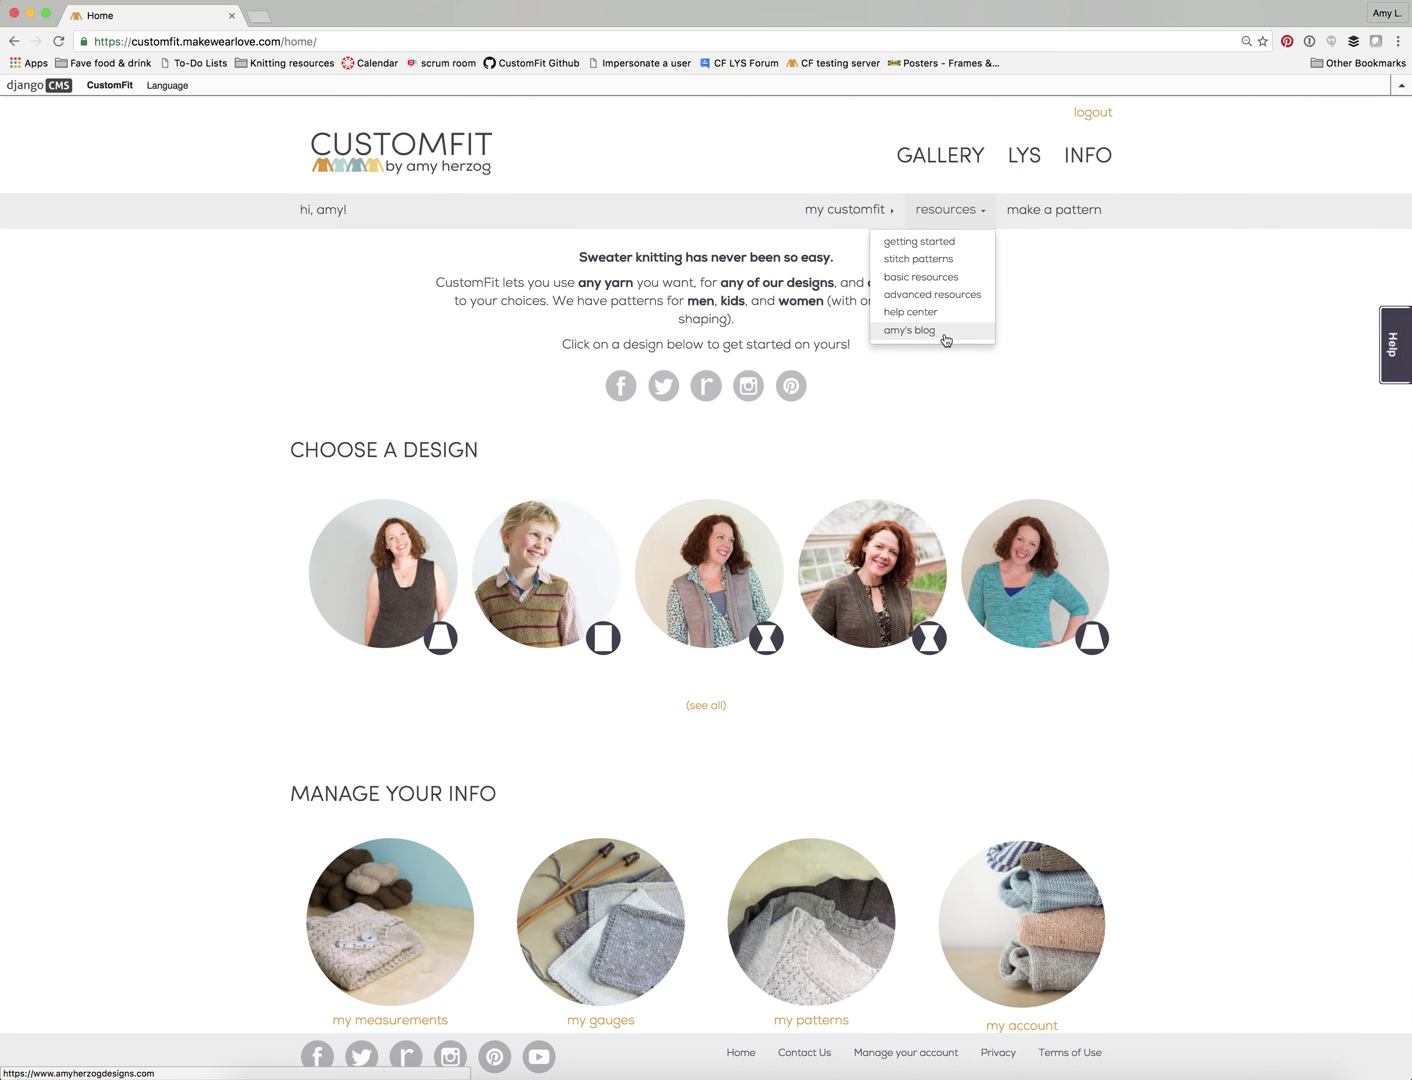
scroll(1071, 224, "up", 1)
scroll(1071, 224, "left", 1)
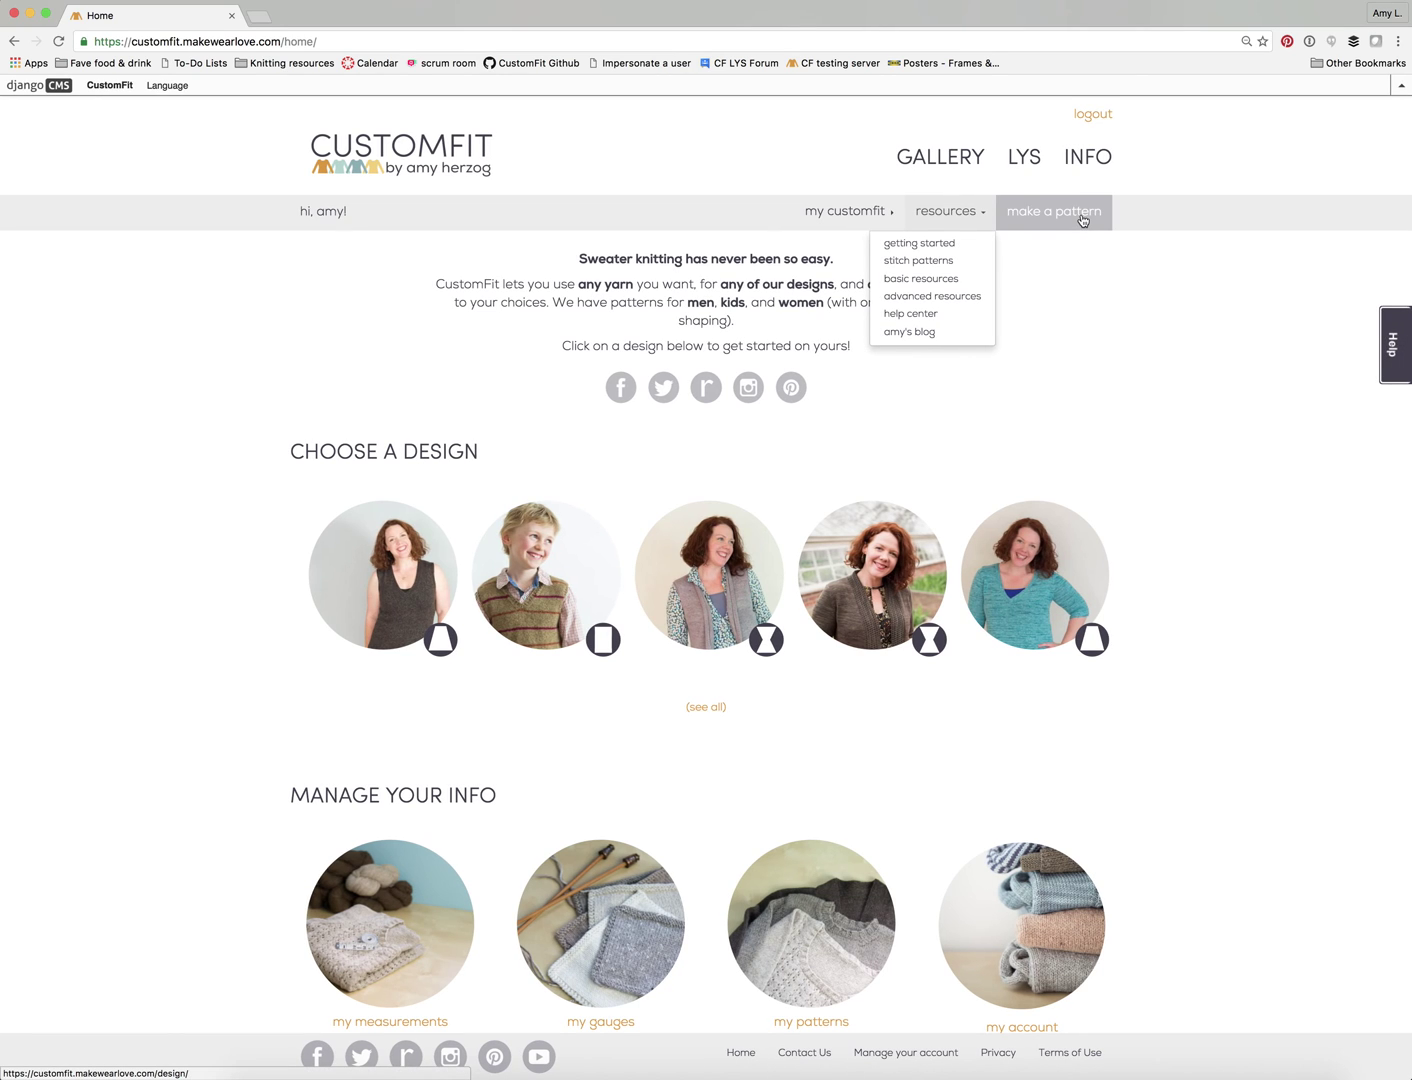
scroll(1083, 220, "down", 1)
scroll(1083, 220, "up", 1)
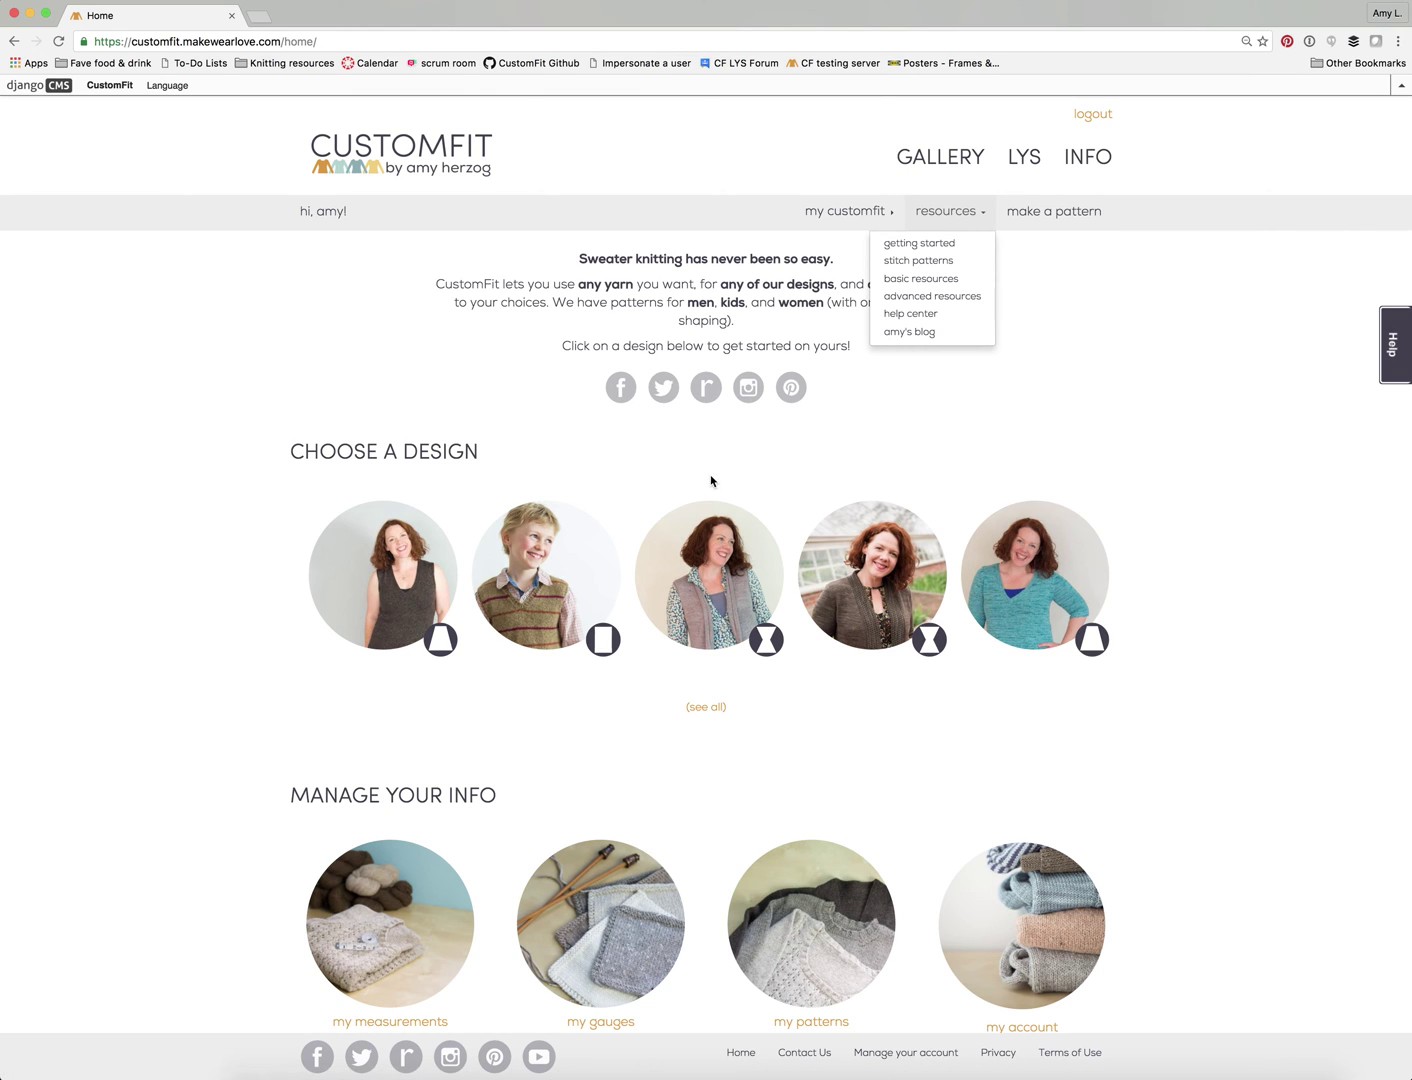
left_click(583, 787)
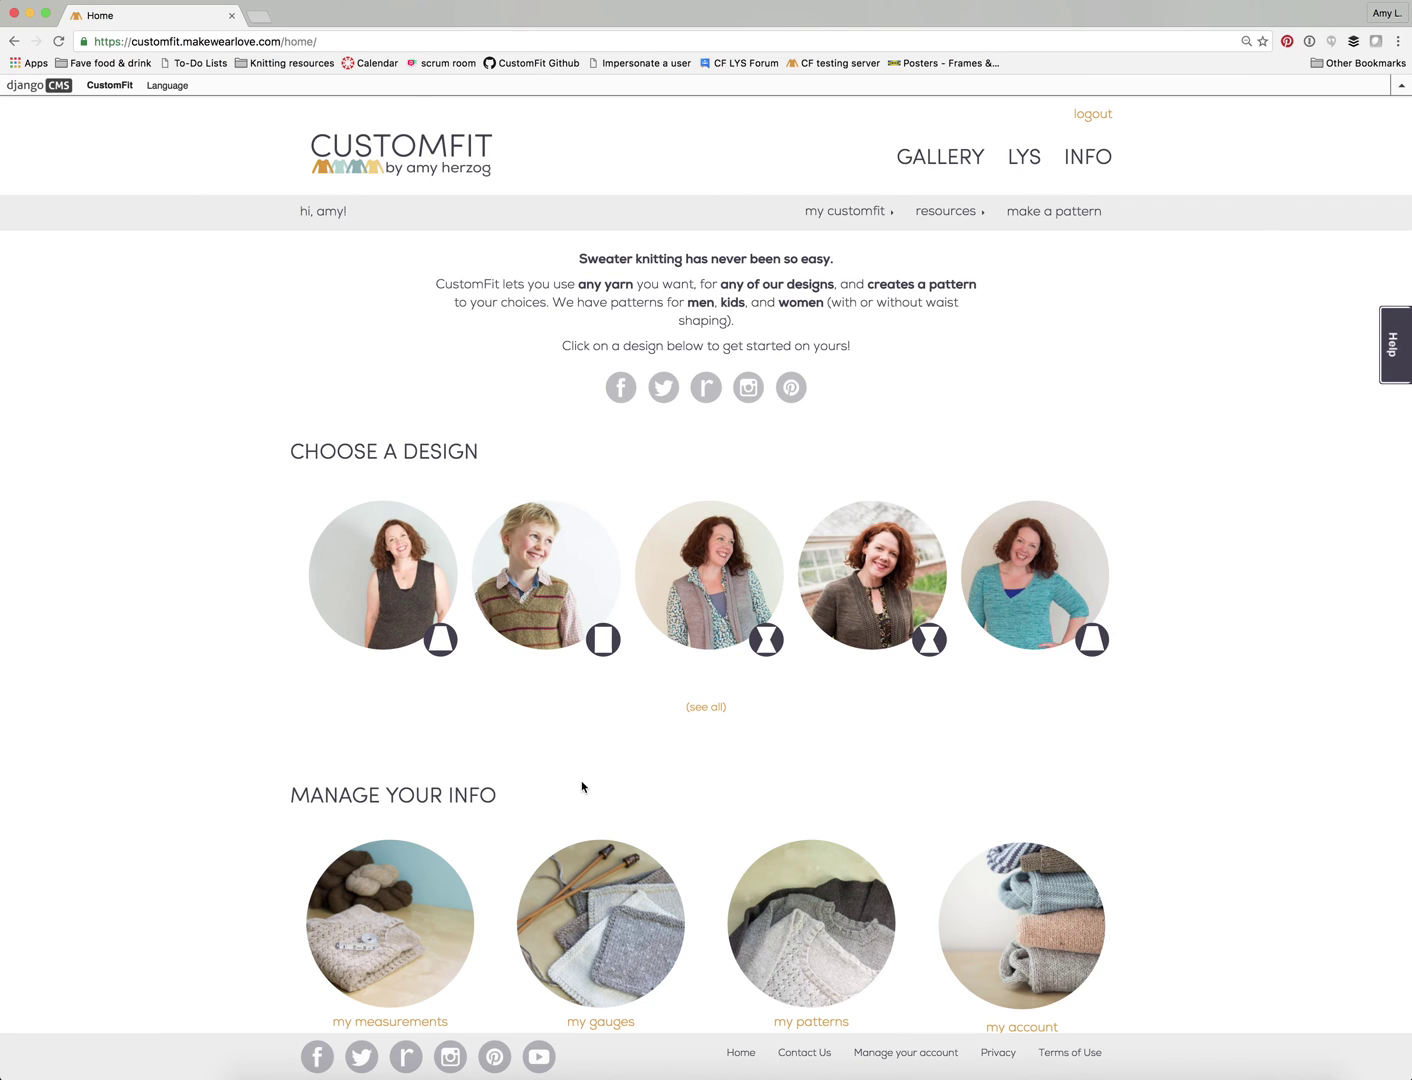
scroll(582, 787, "down", 2)
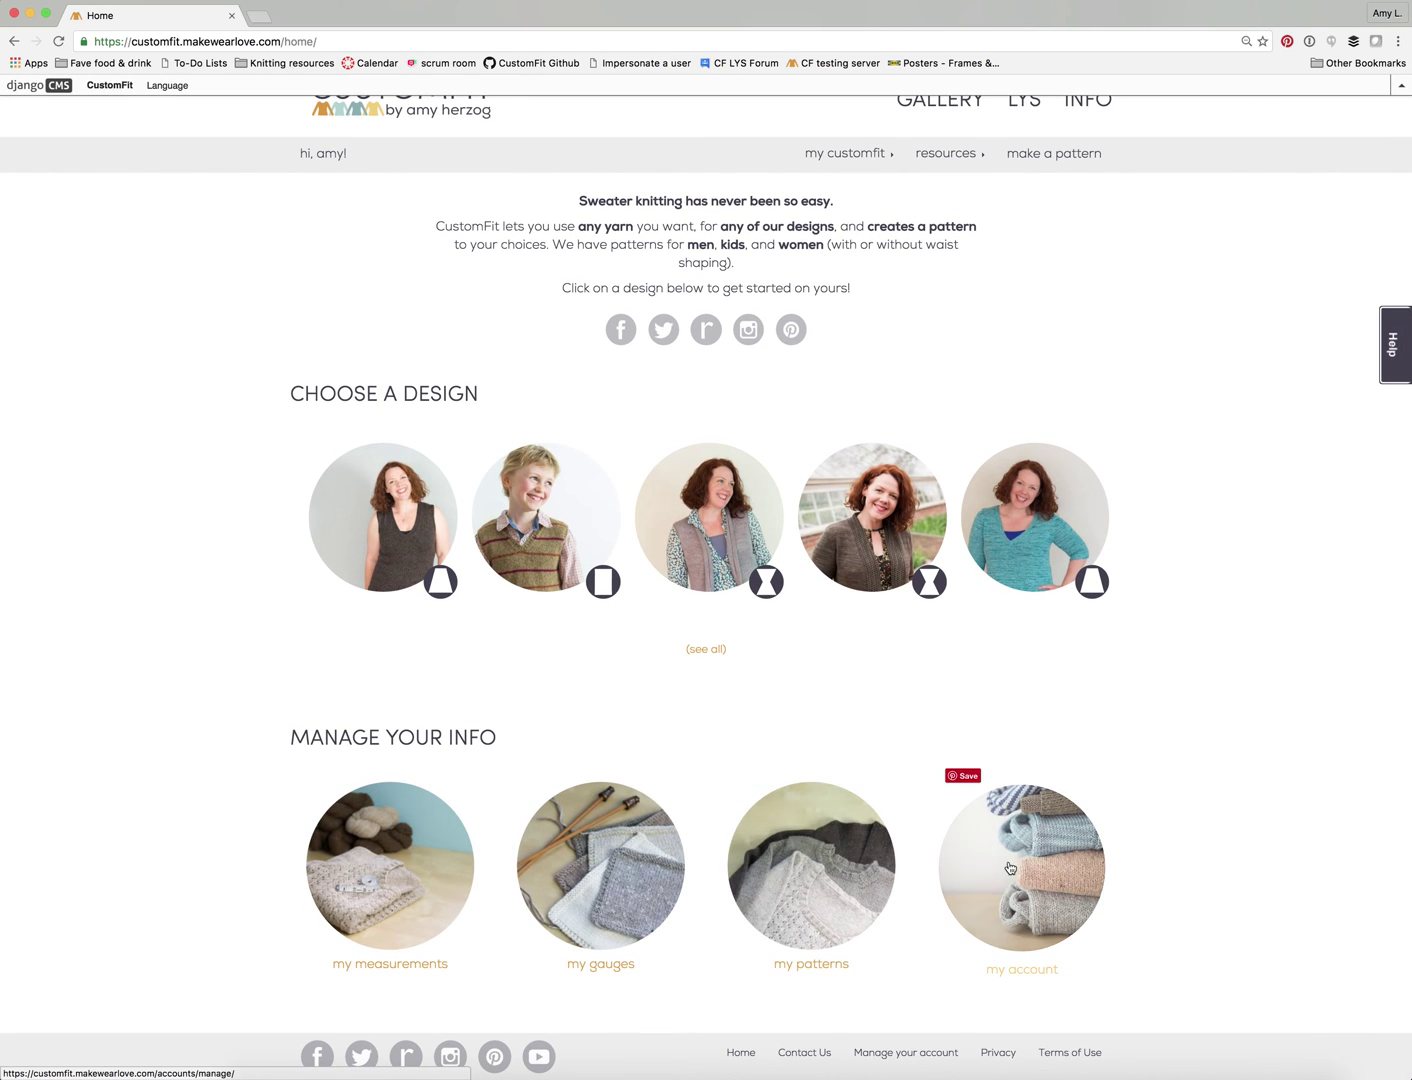
left_click(409, 857)
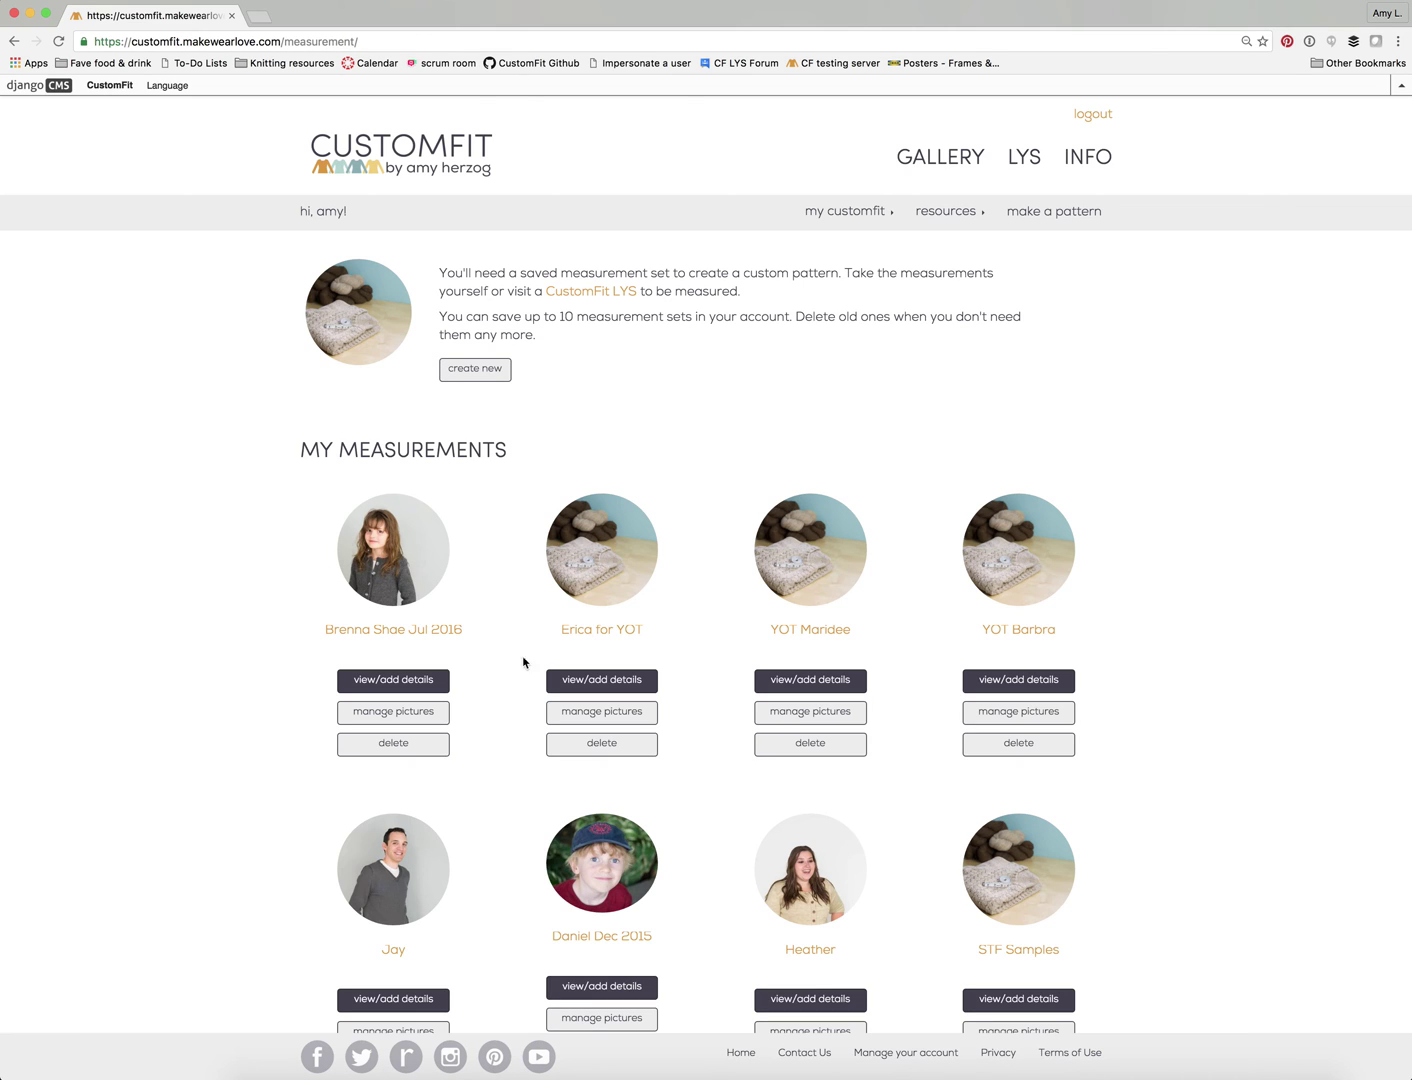
- Start a new measurement set from the My Measurements page
left_click(477, 376)
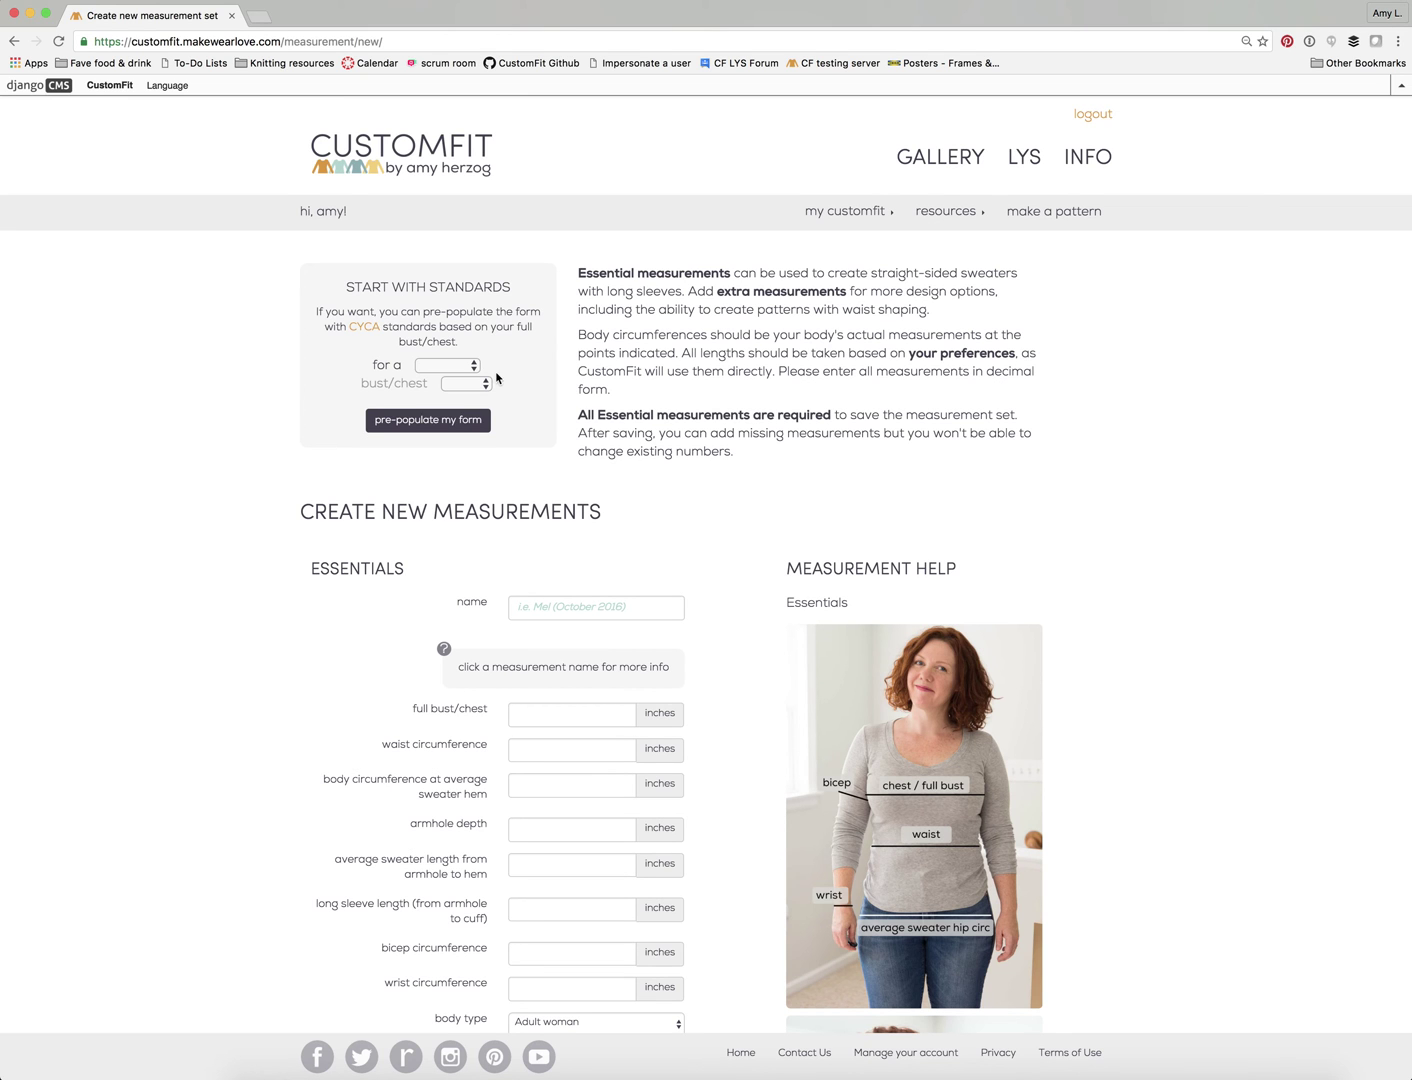
- Pre-populate the new measurement form with standards for a woman with a 38 bust
scroll(623, 459, "down", 2)
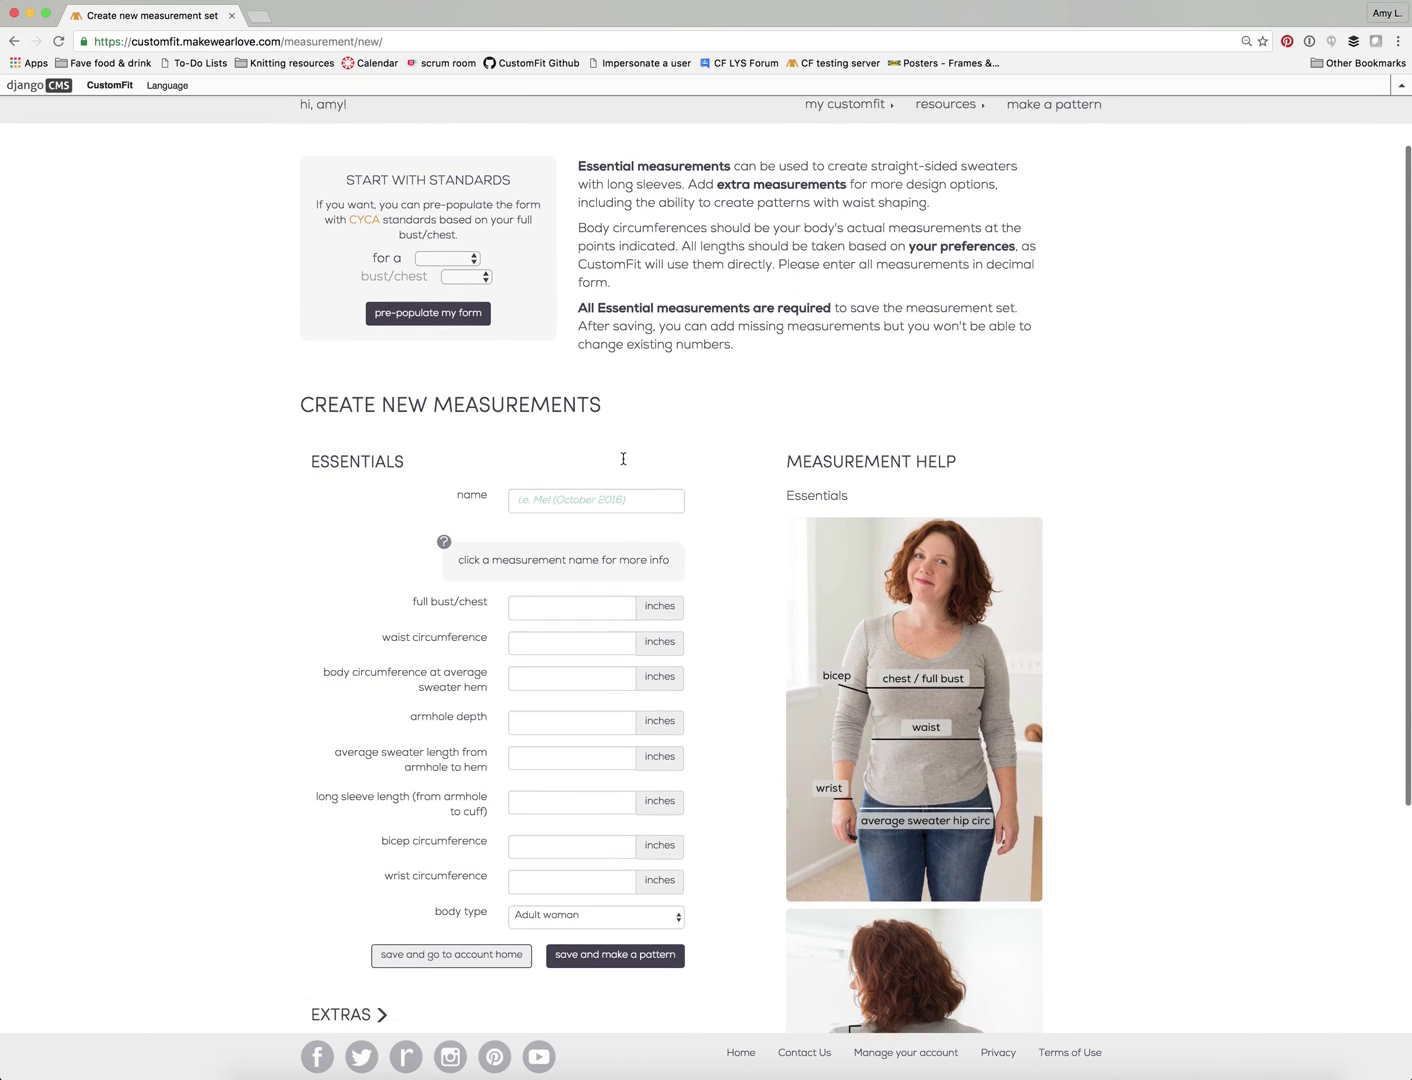
scroll(624, 460, "up", 2)
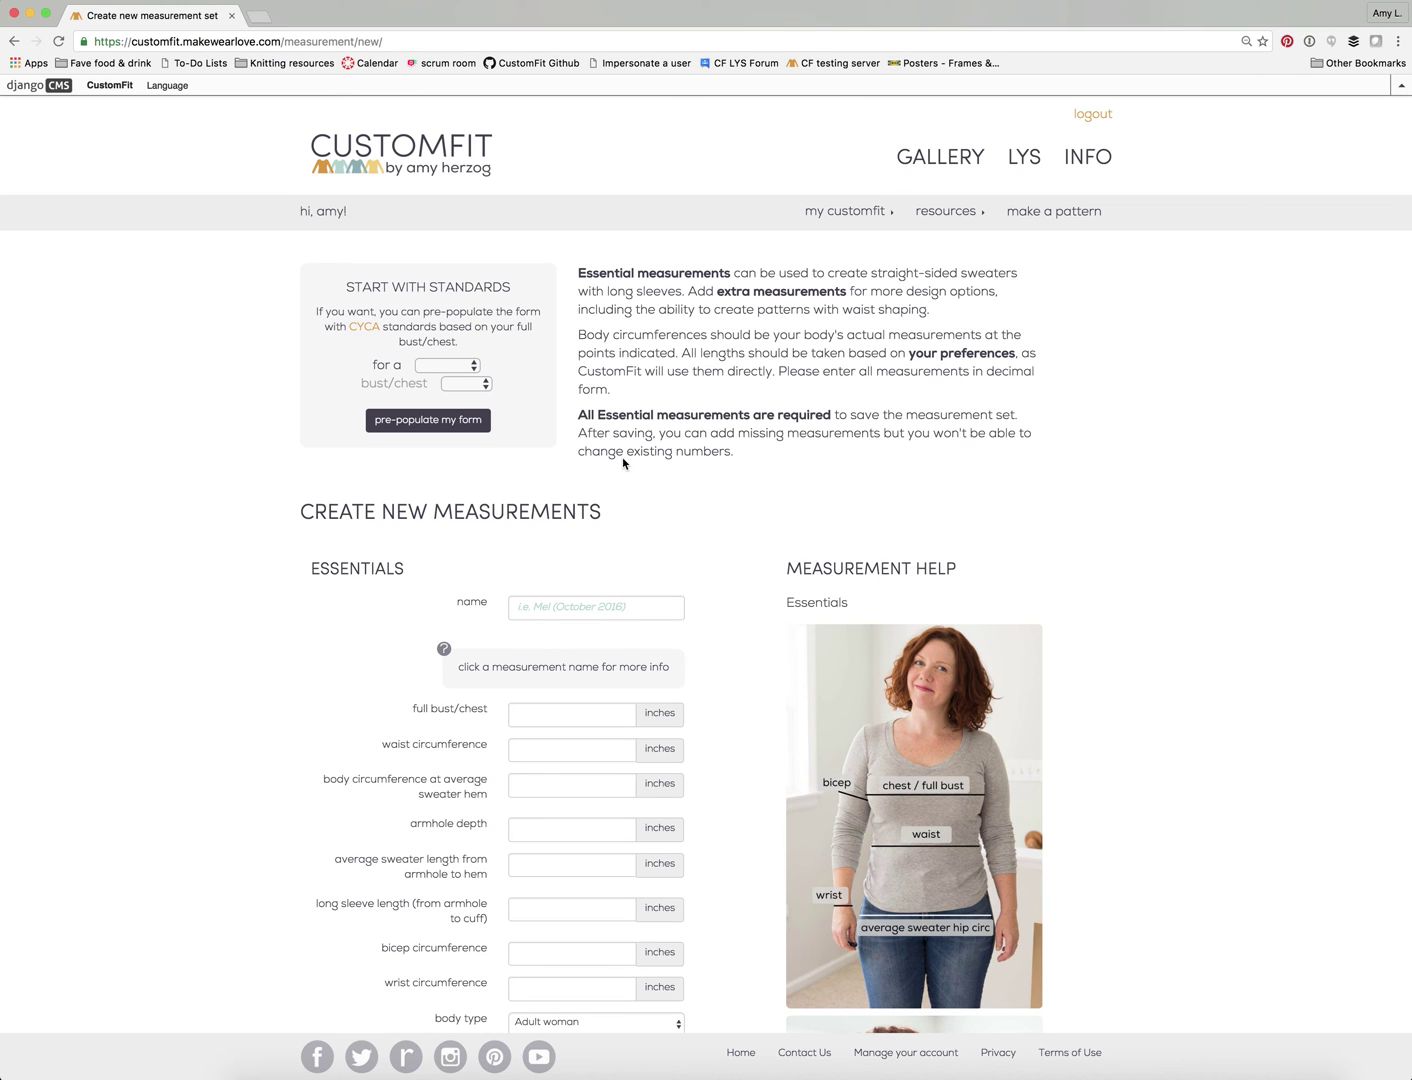
left_click(445, 367)
left_click(450, 377)
left_click(448, 386)
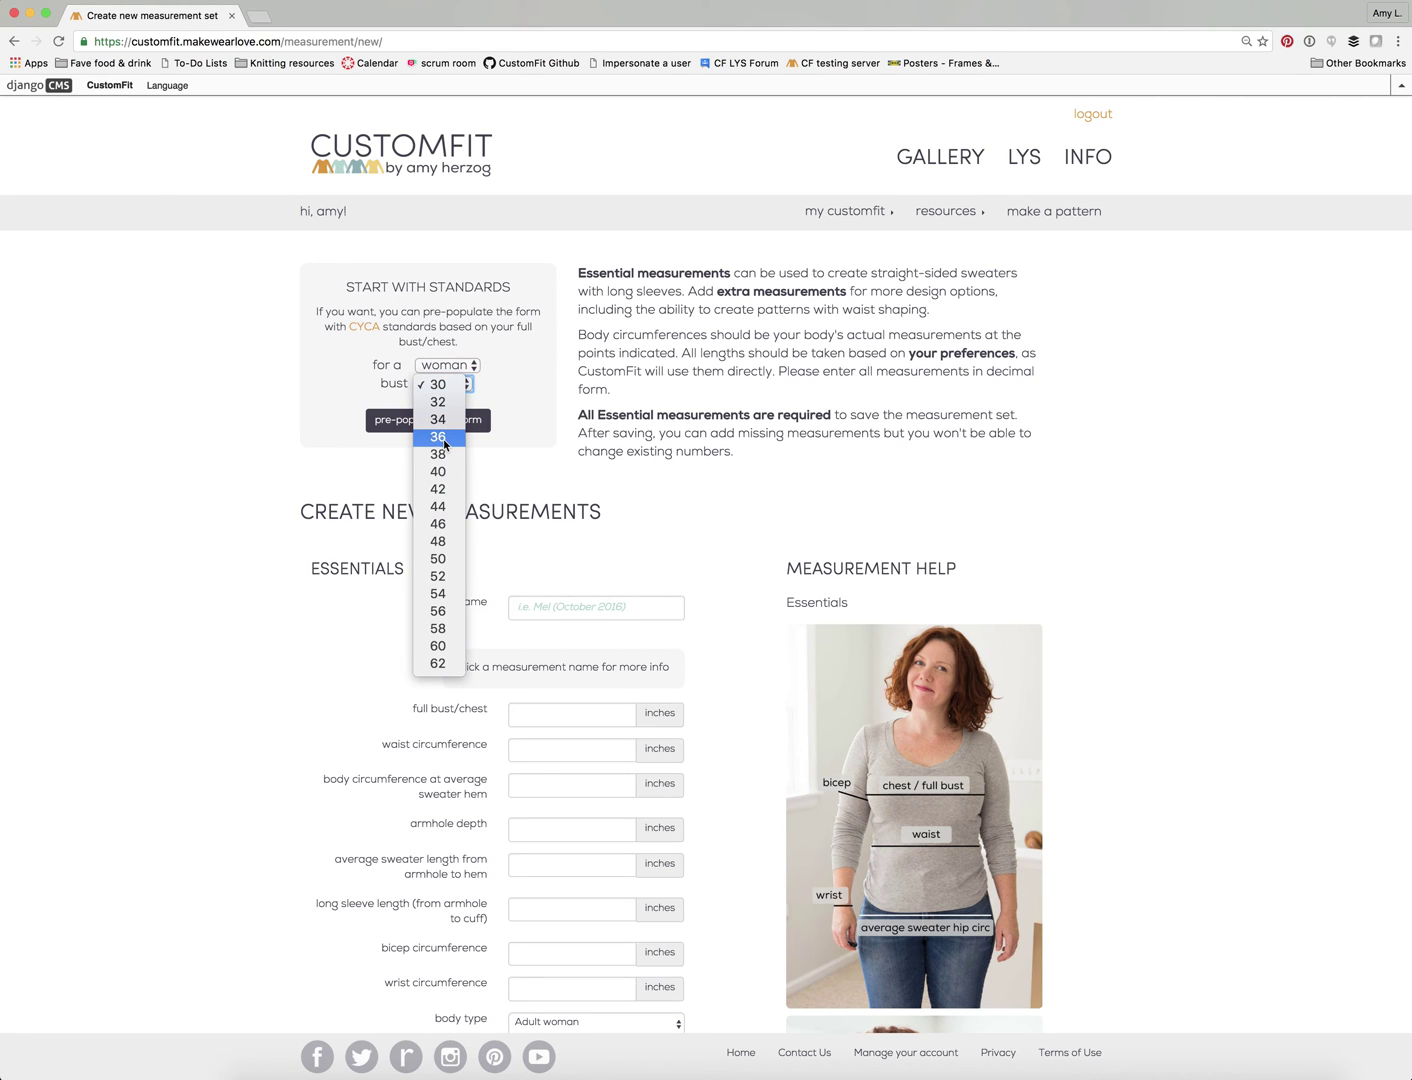
left_click(524, 472)
type("38")
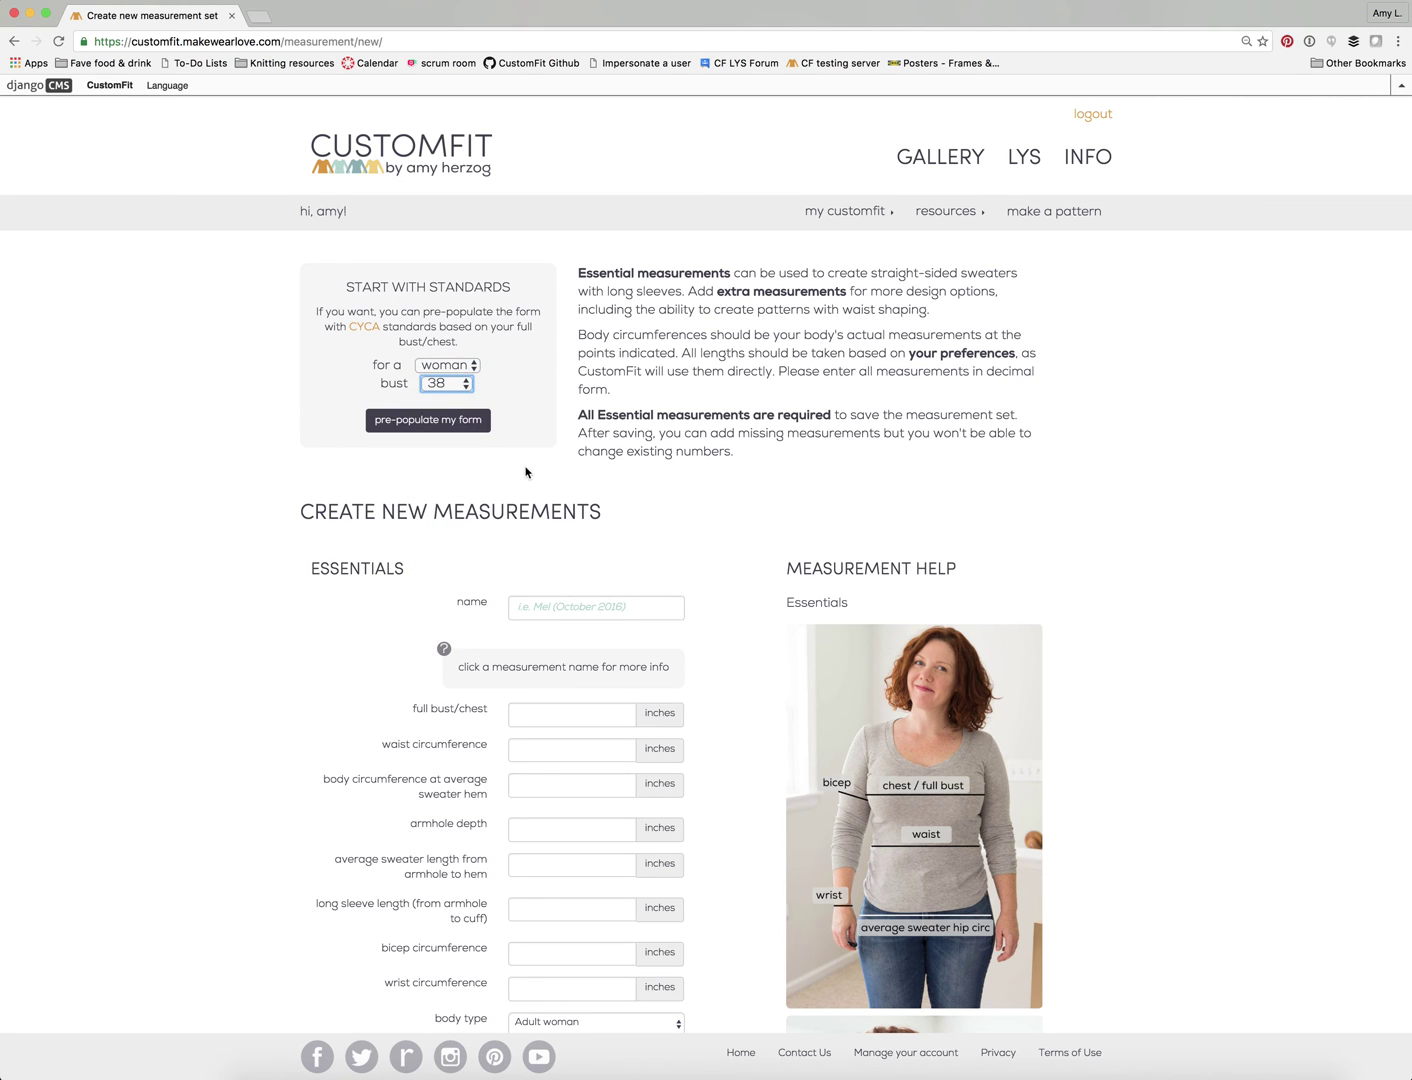
left_click(423, 422)
- Look over the pre-filled measurements, then go to the My Gauges page
scroll(658, 475, "down", 5)
scroll(658, 474, "down", 4)
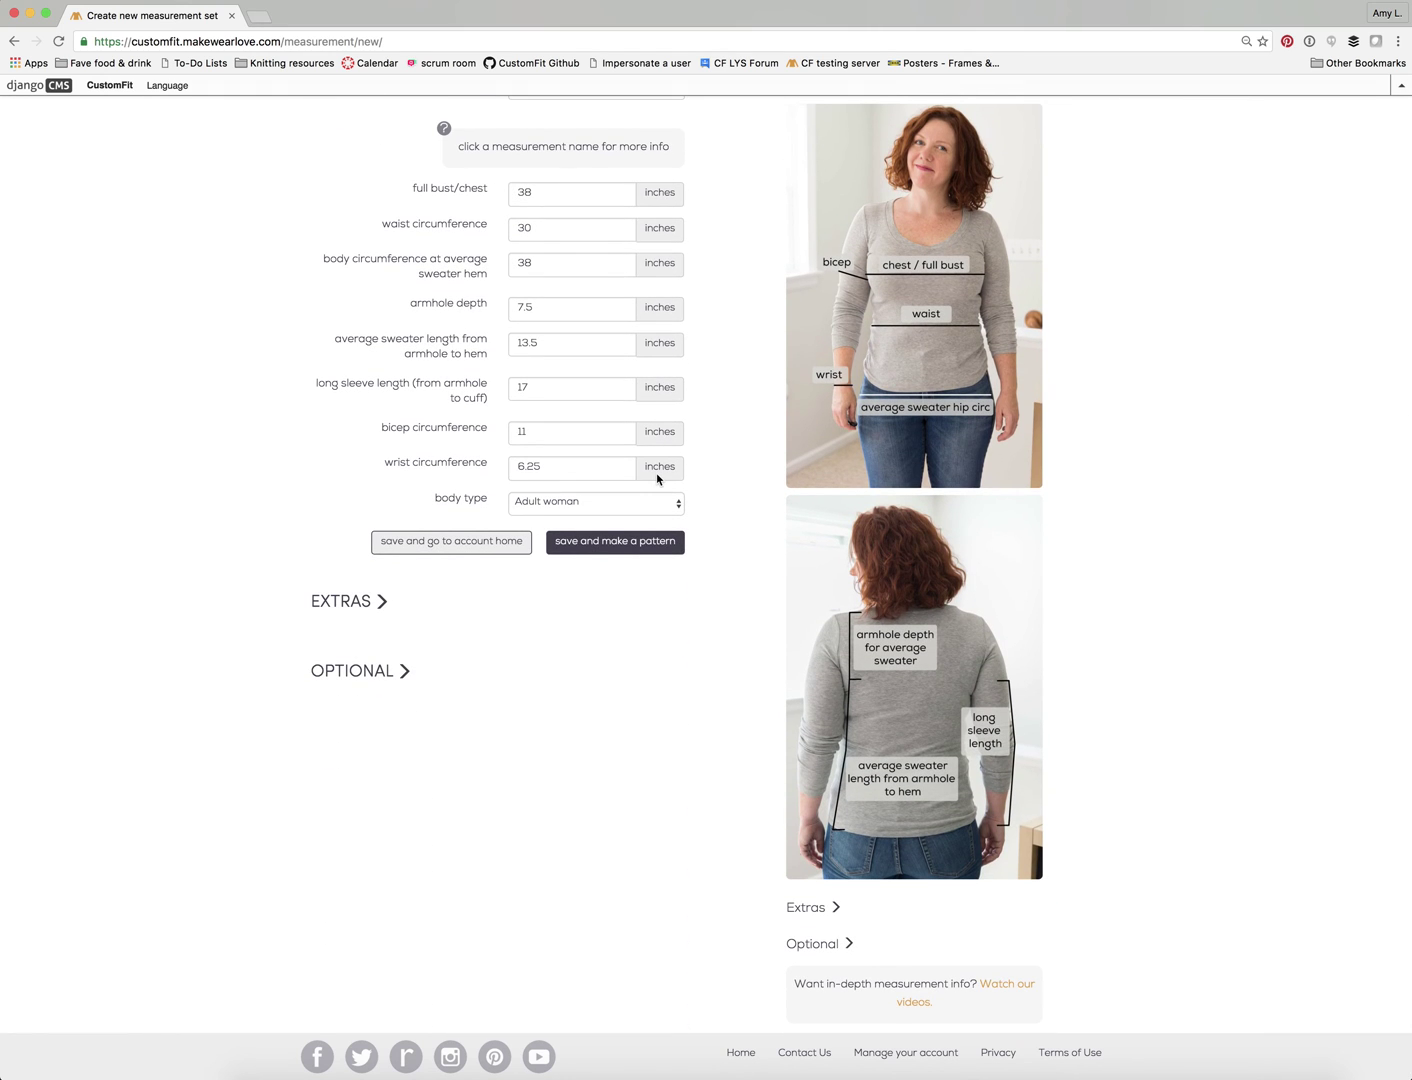
scroll(658, 477, "up", 10)
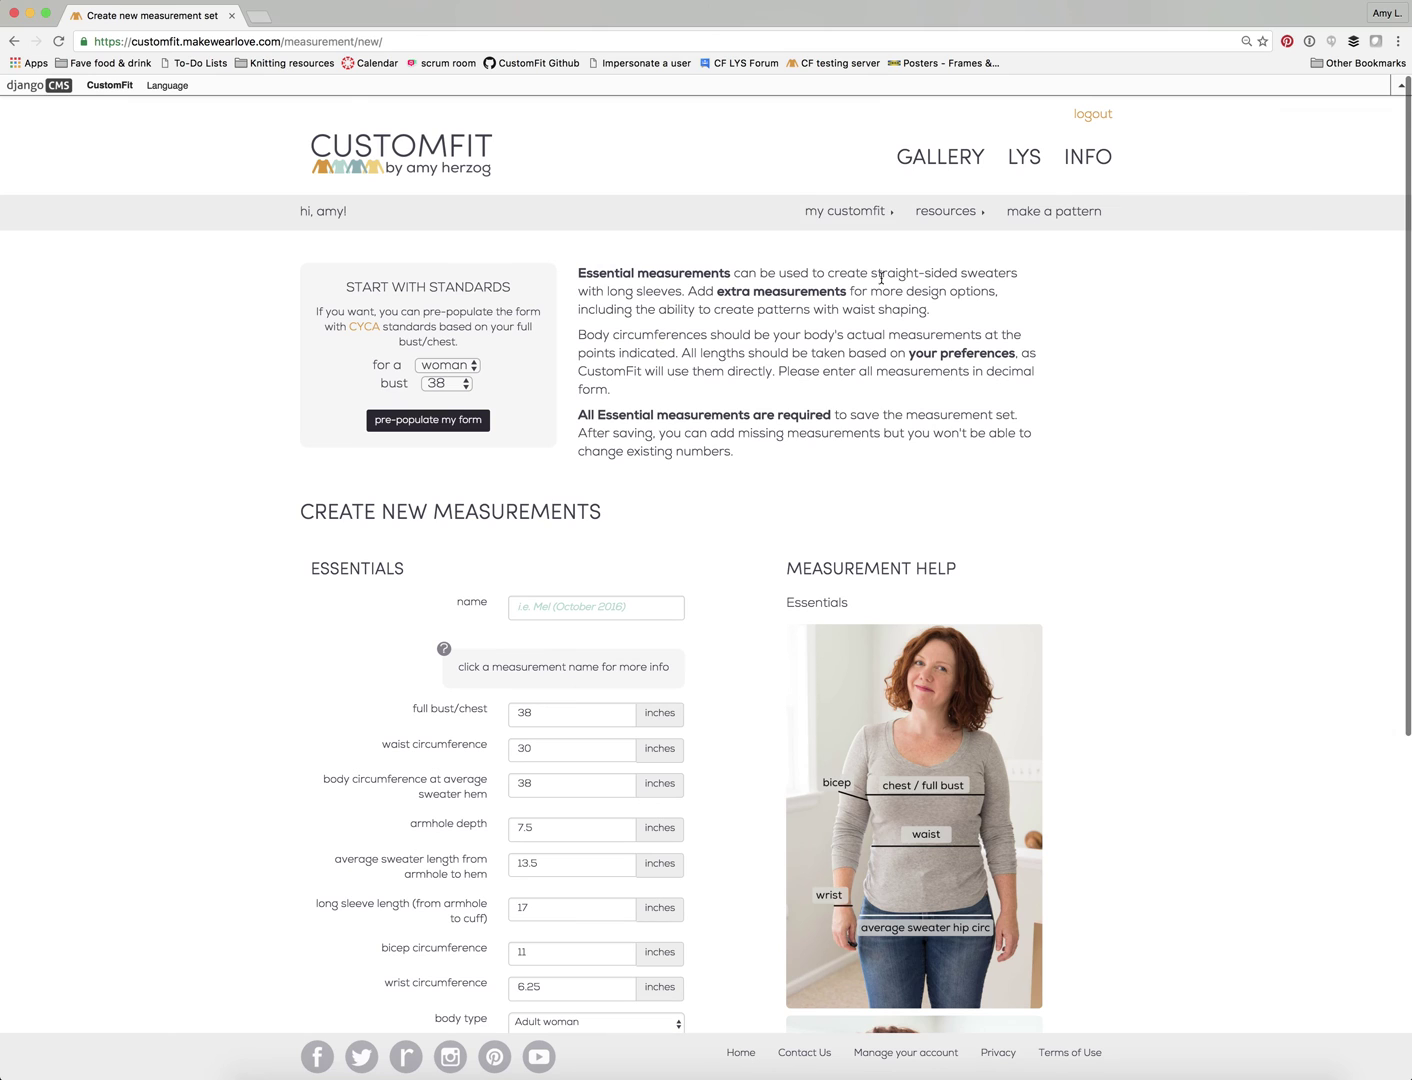
mouse_move(851, 212)
left_click(850, 280)
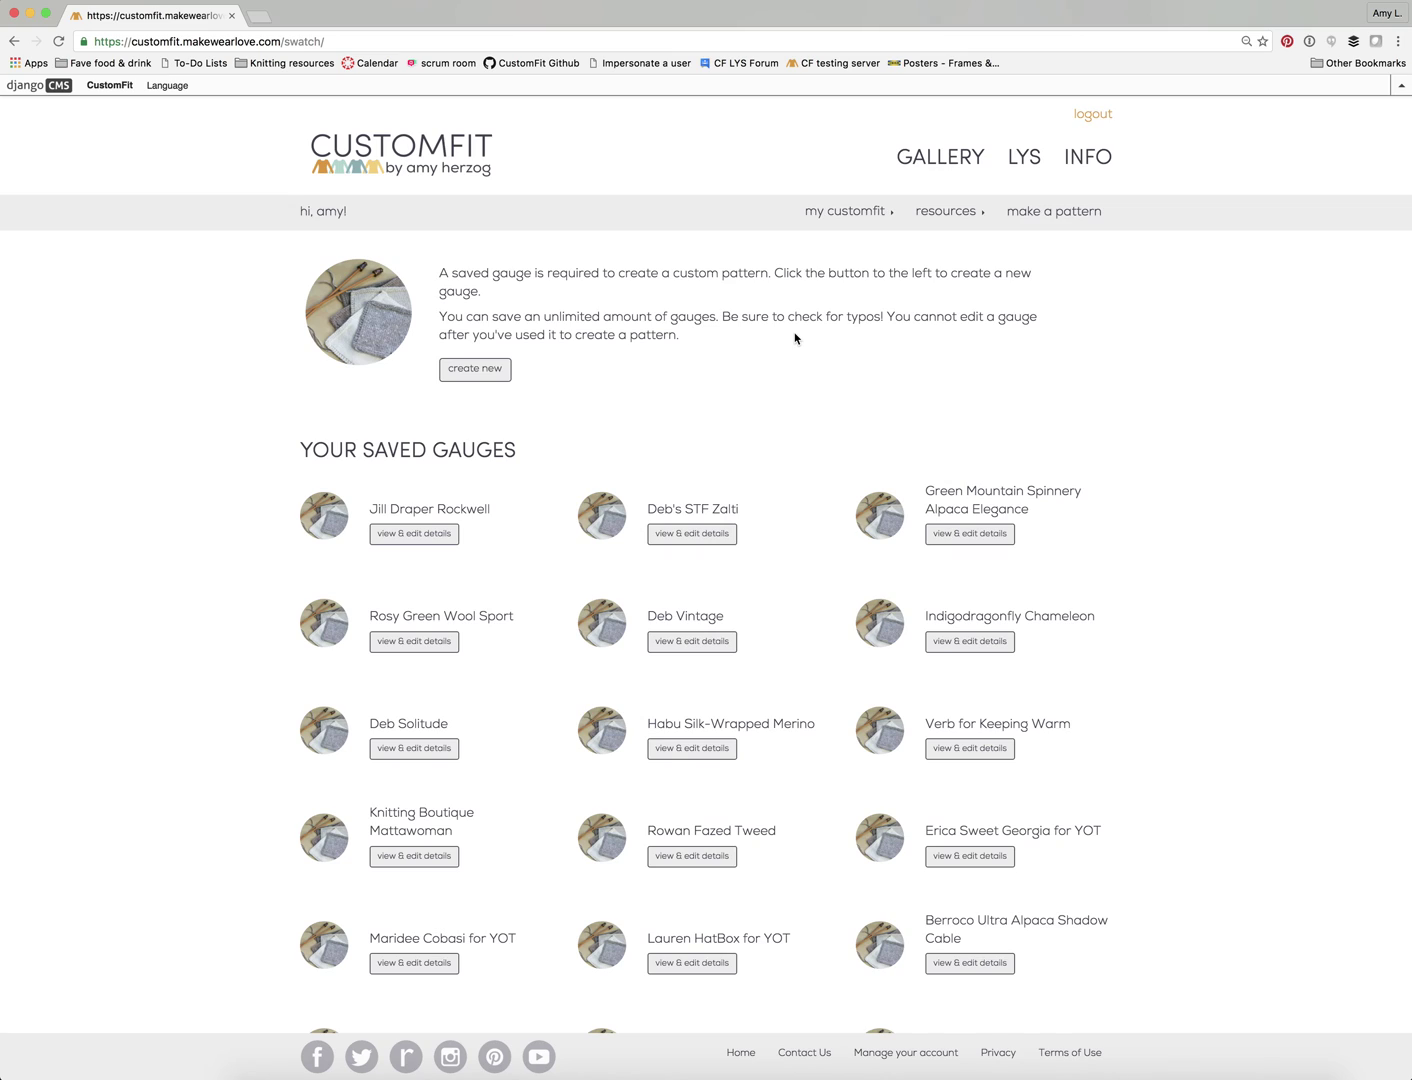
- Start a new gauge from the top of the My Gauges page
scroll(796, 338, "down", 12)
scroll(795, 337, "down", 7)
scroll(796, 337, "up", 5)
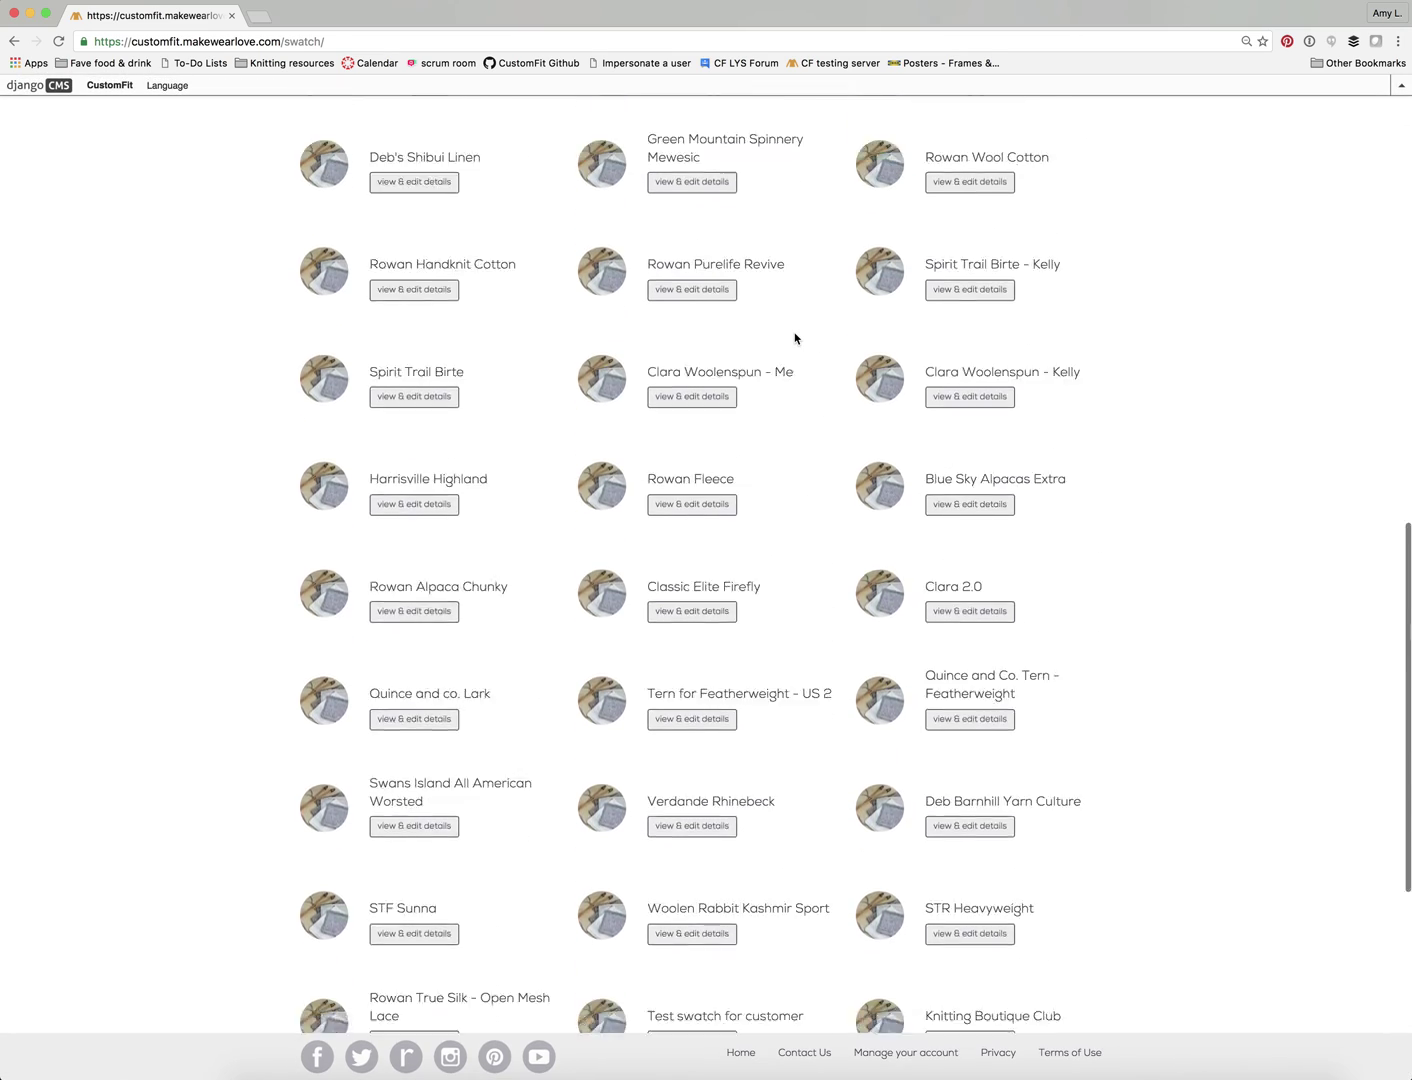
scroll(796, 337, "up", 12)
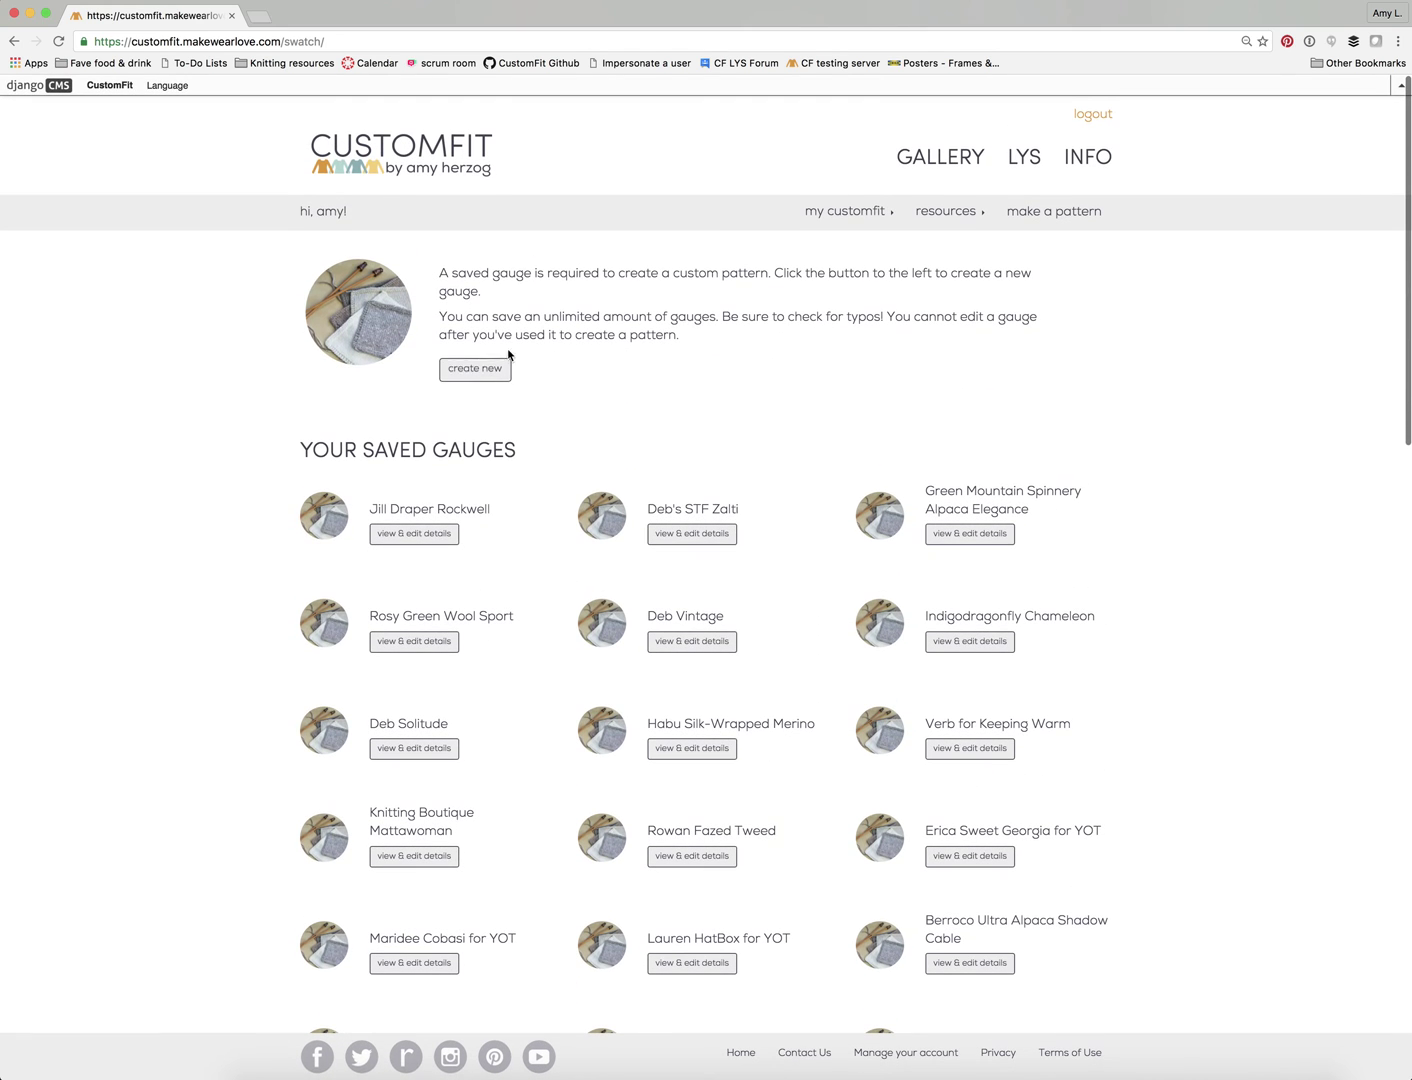
left_click(470, 369)
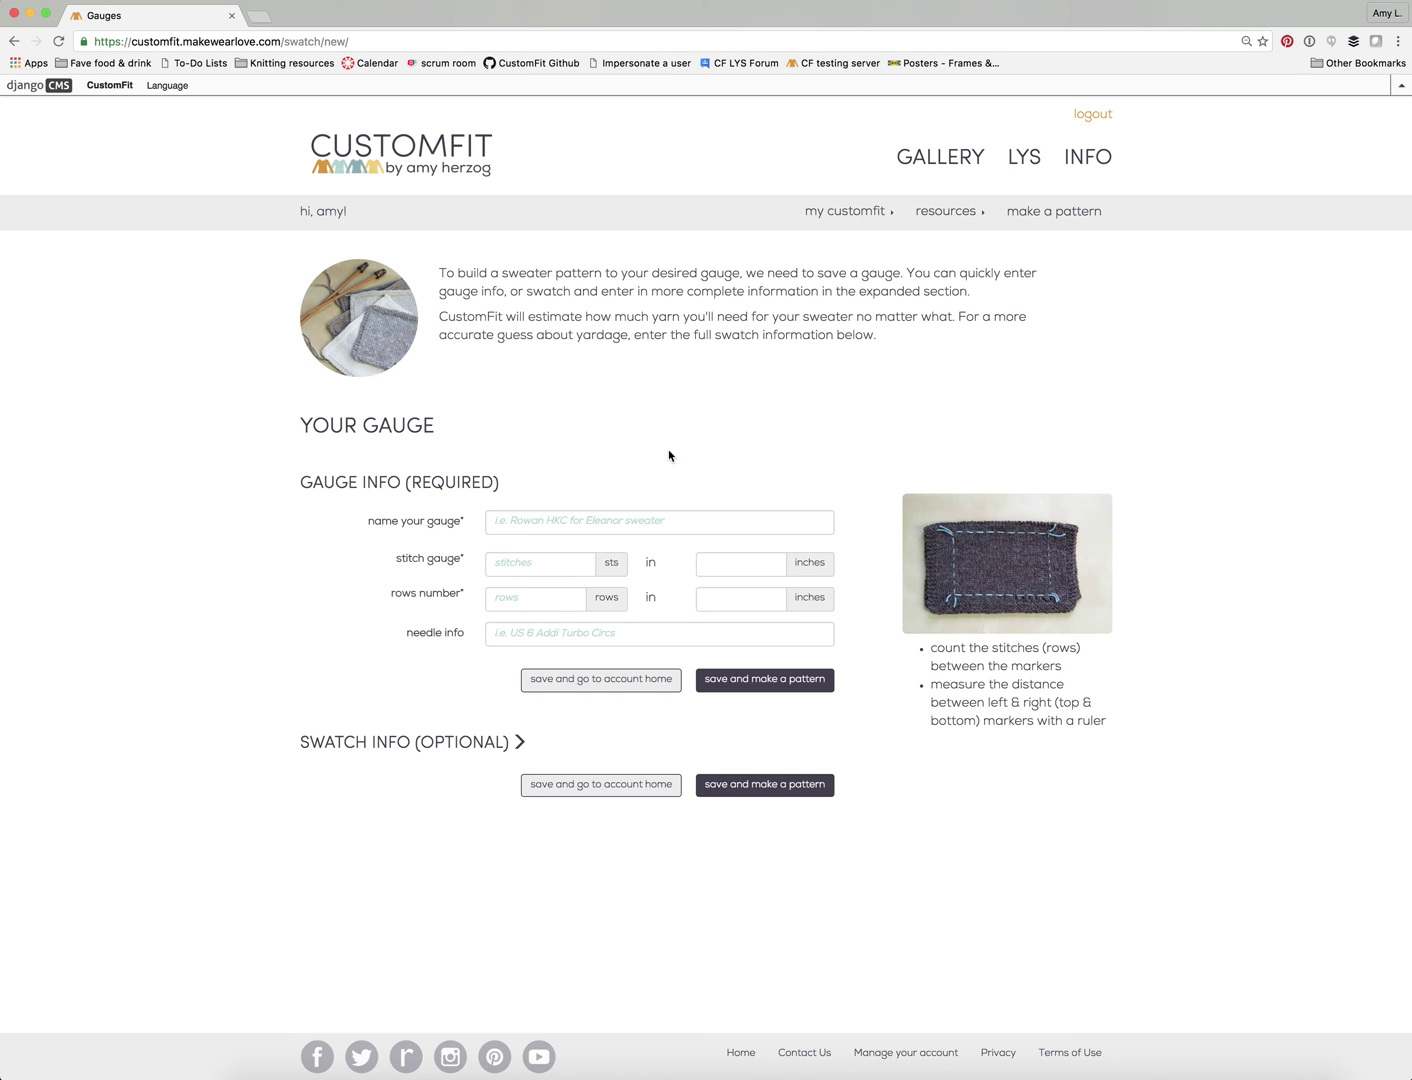
- Expand and then collapse the 'SWATCH INFO (OPTIONAL)' section of the gauge form
left_click(454, 750)
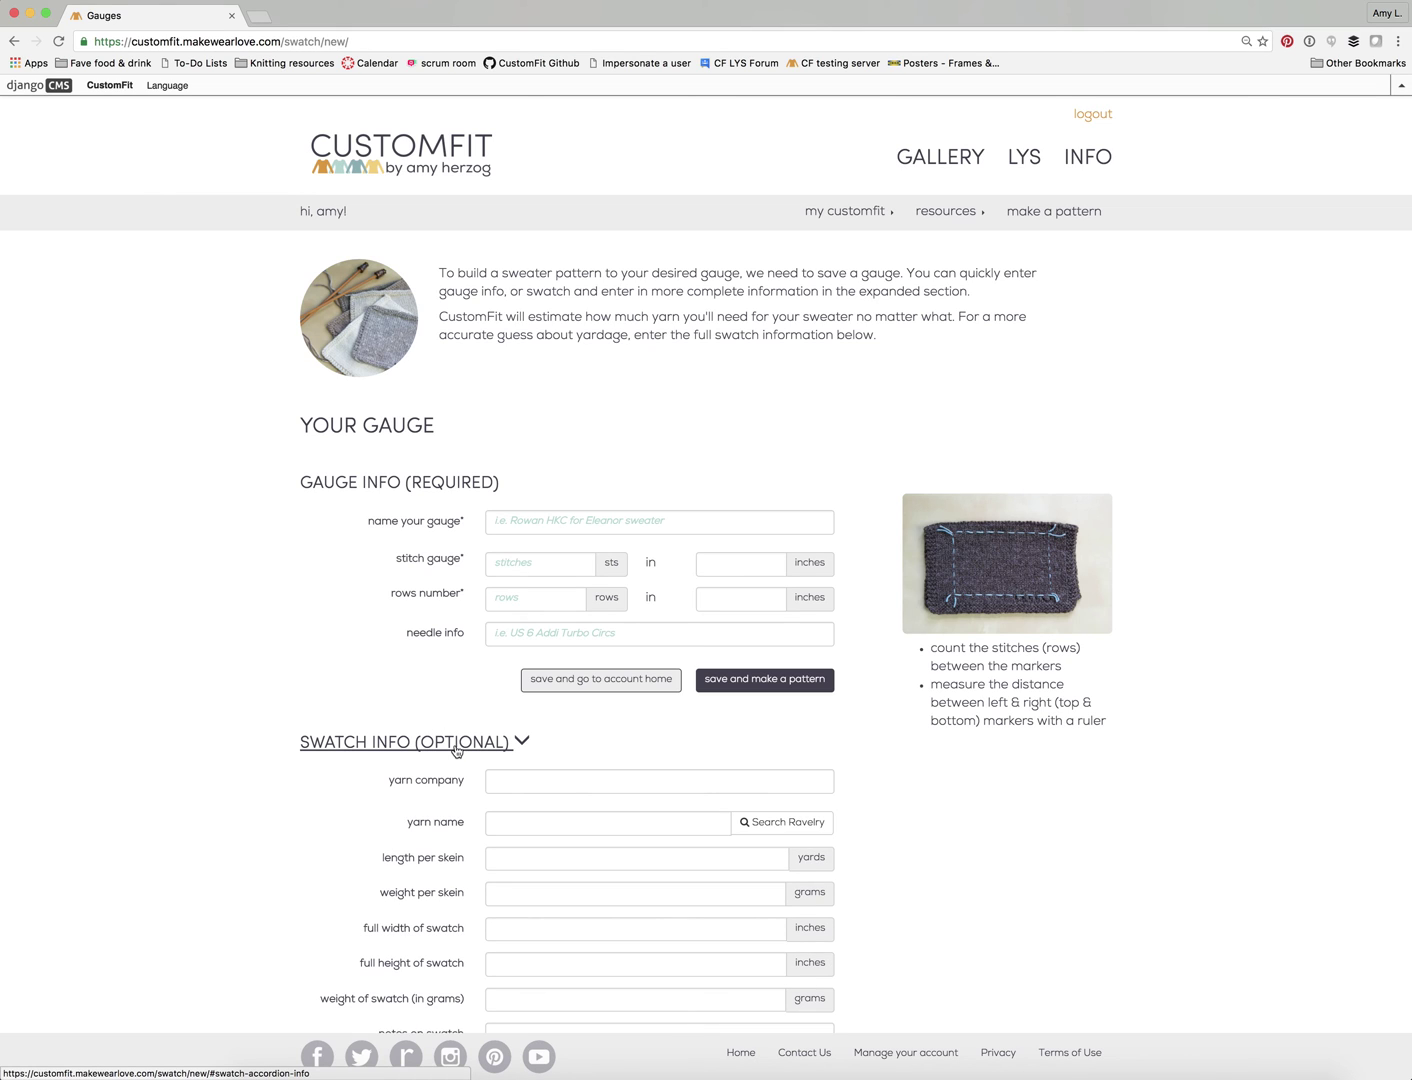
left_click(454, 750)
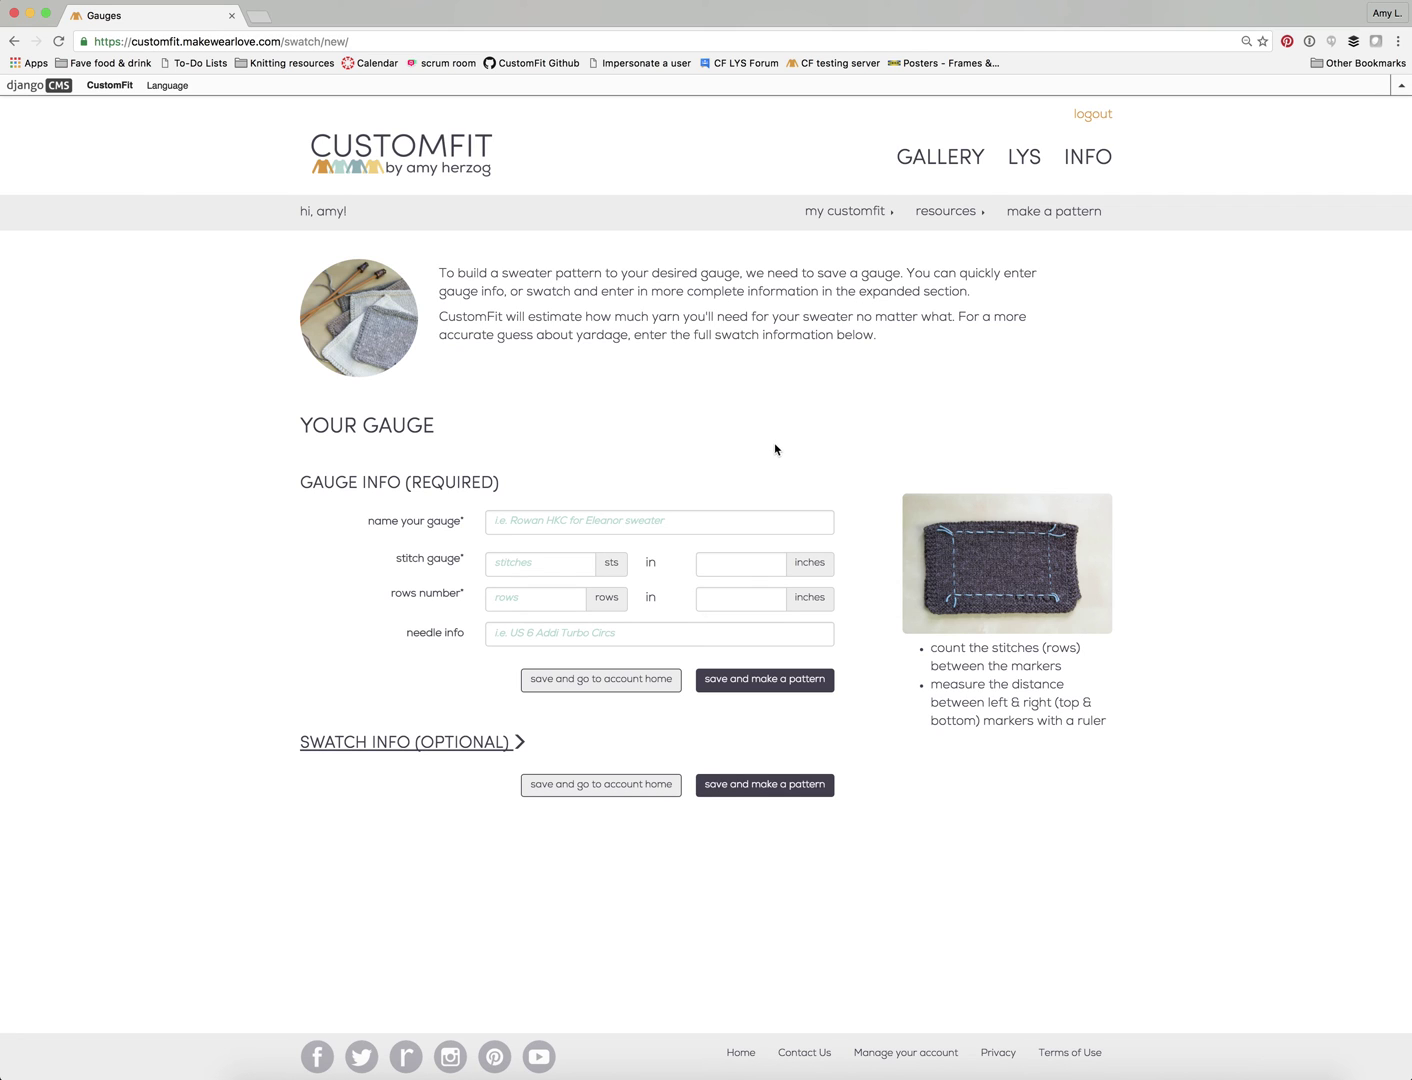
left_click(857, 213)
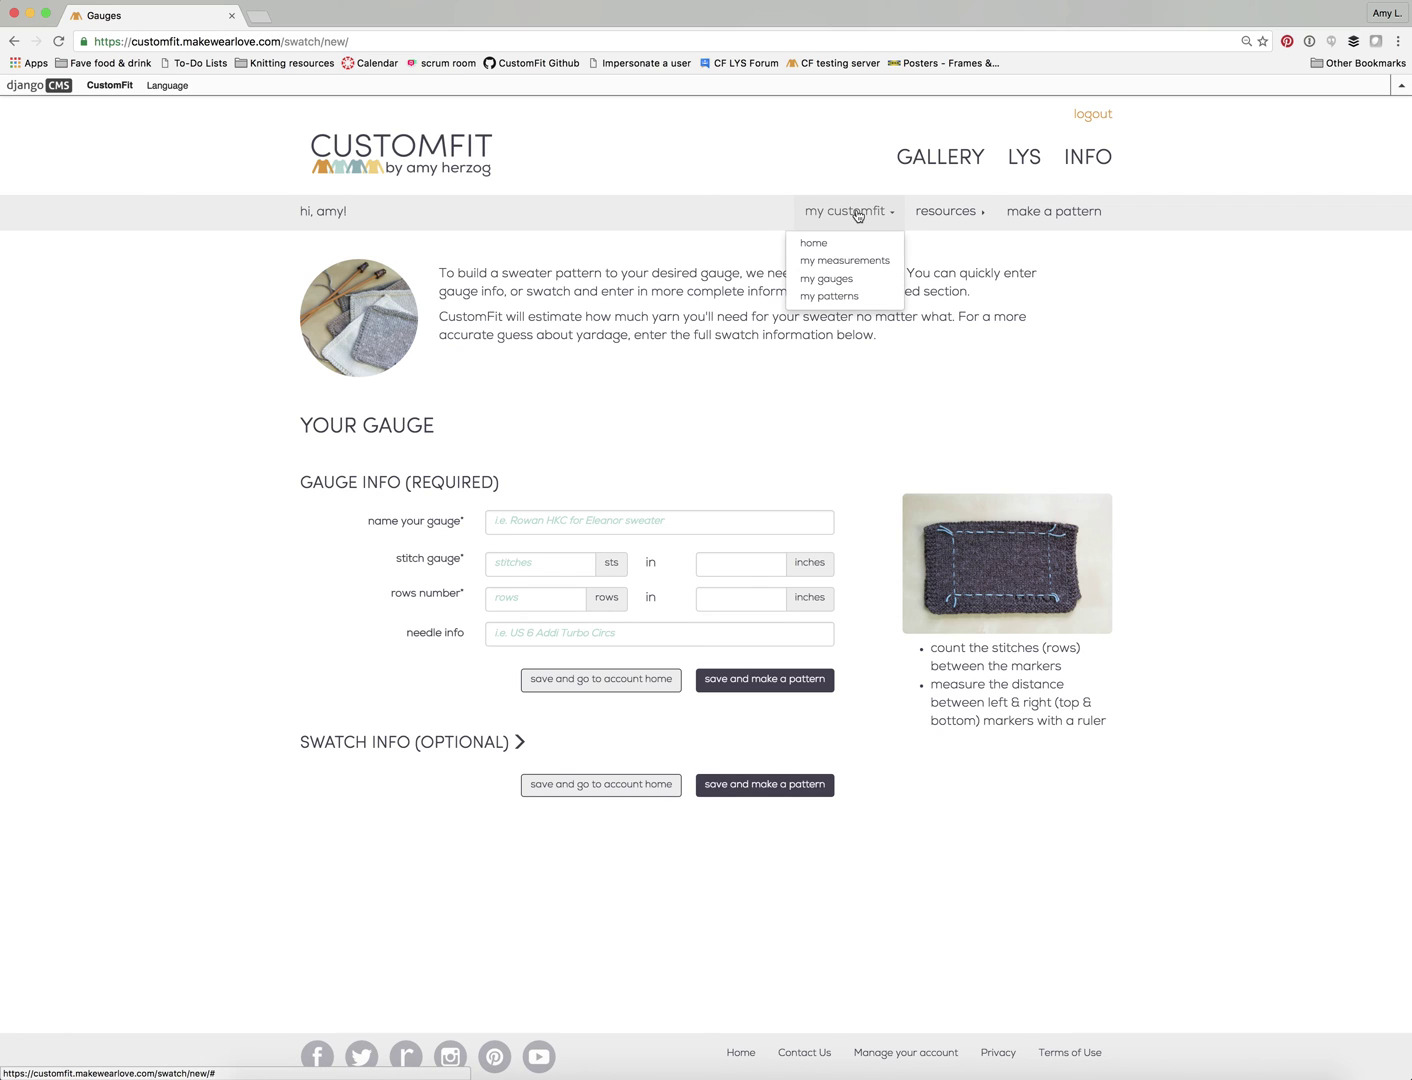
- Browse the full My Patterns grid, then return to the CustomFit home page
left_click(842, 297)
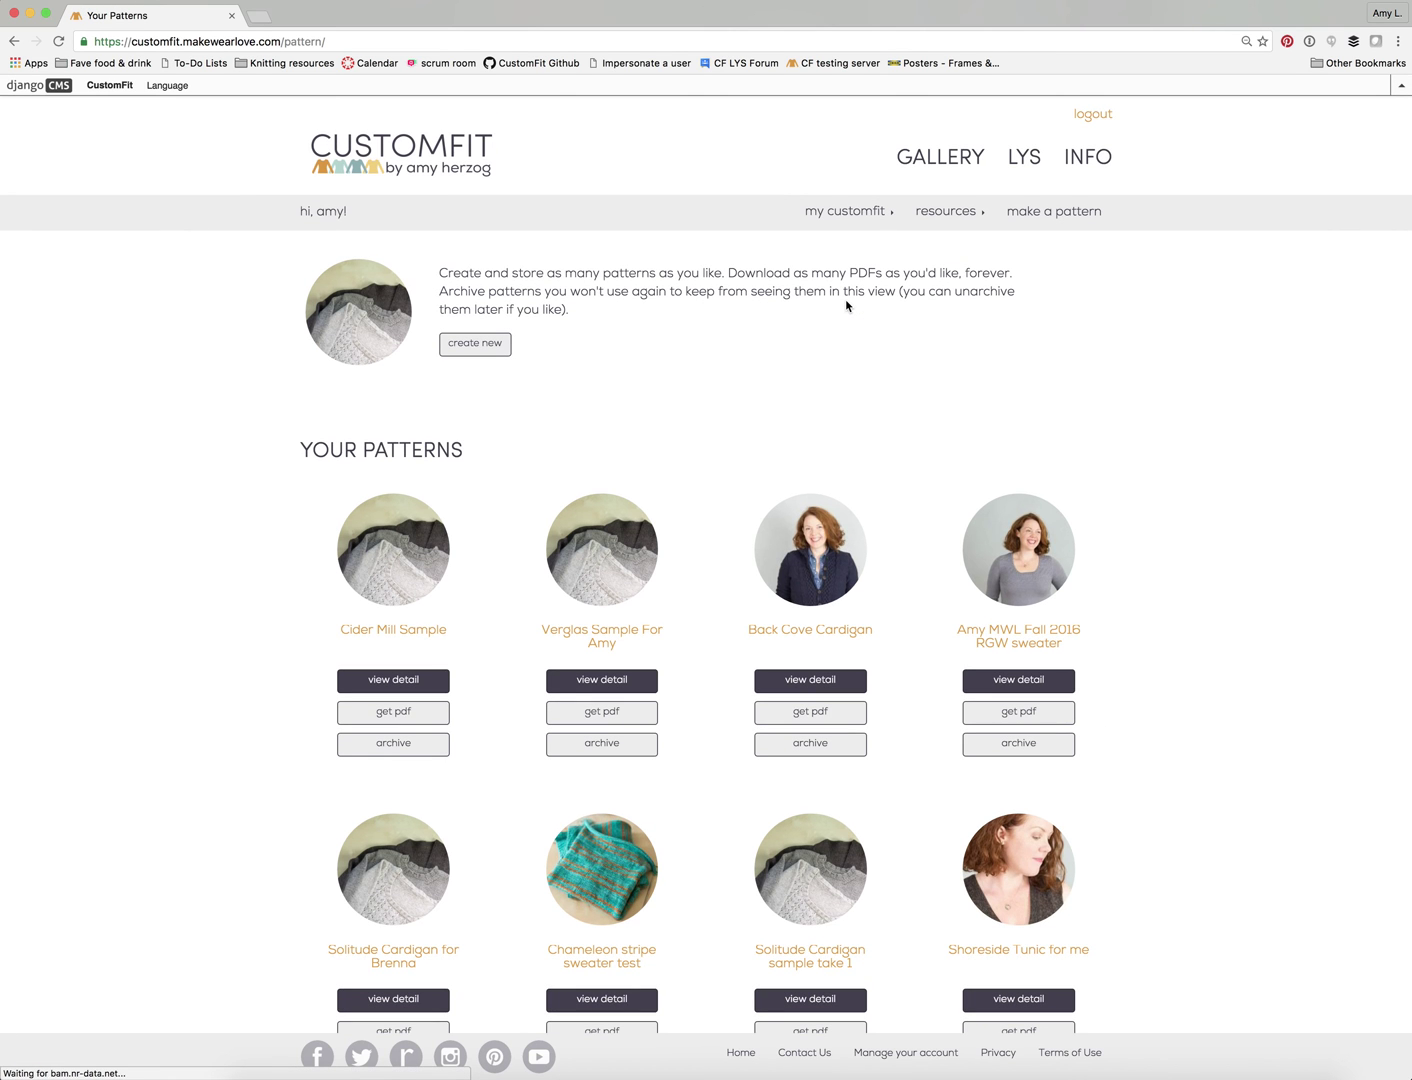
scroll(1004, 346, "down", 15)
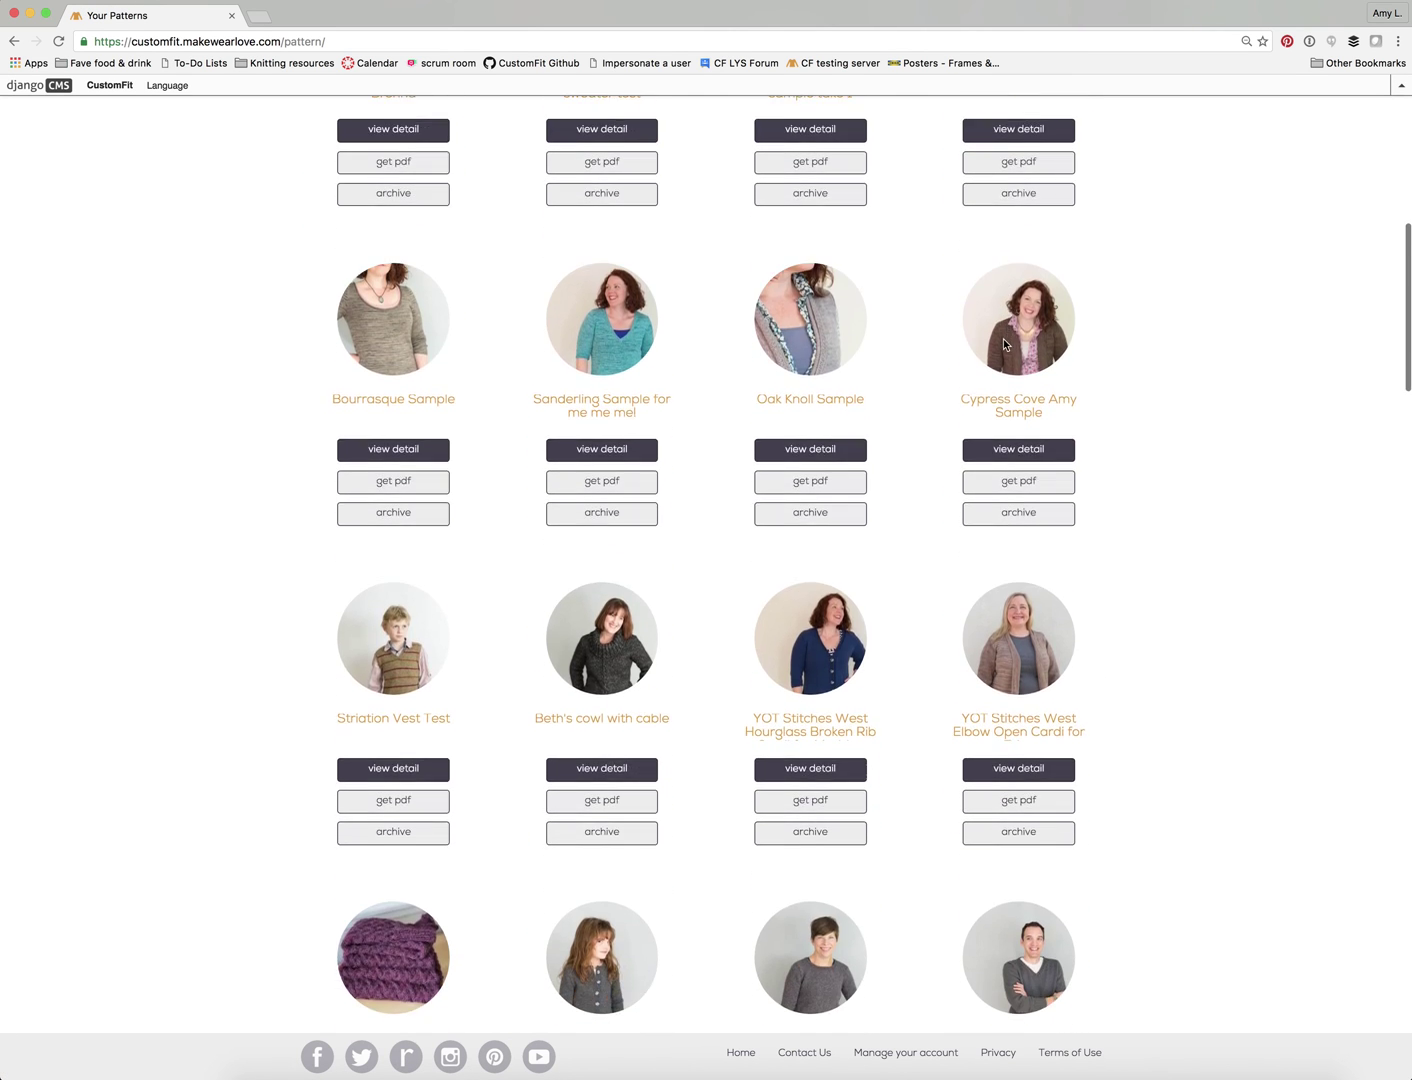
scroll(1004, 346, "down", 7)
scroll(1004, 345, "up", 10)
scroll(1004, 346, "up", 8)
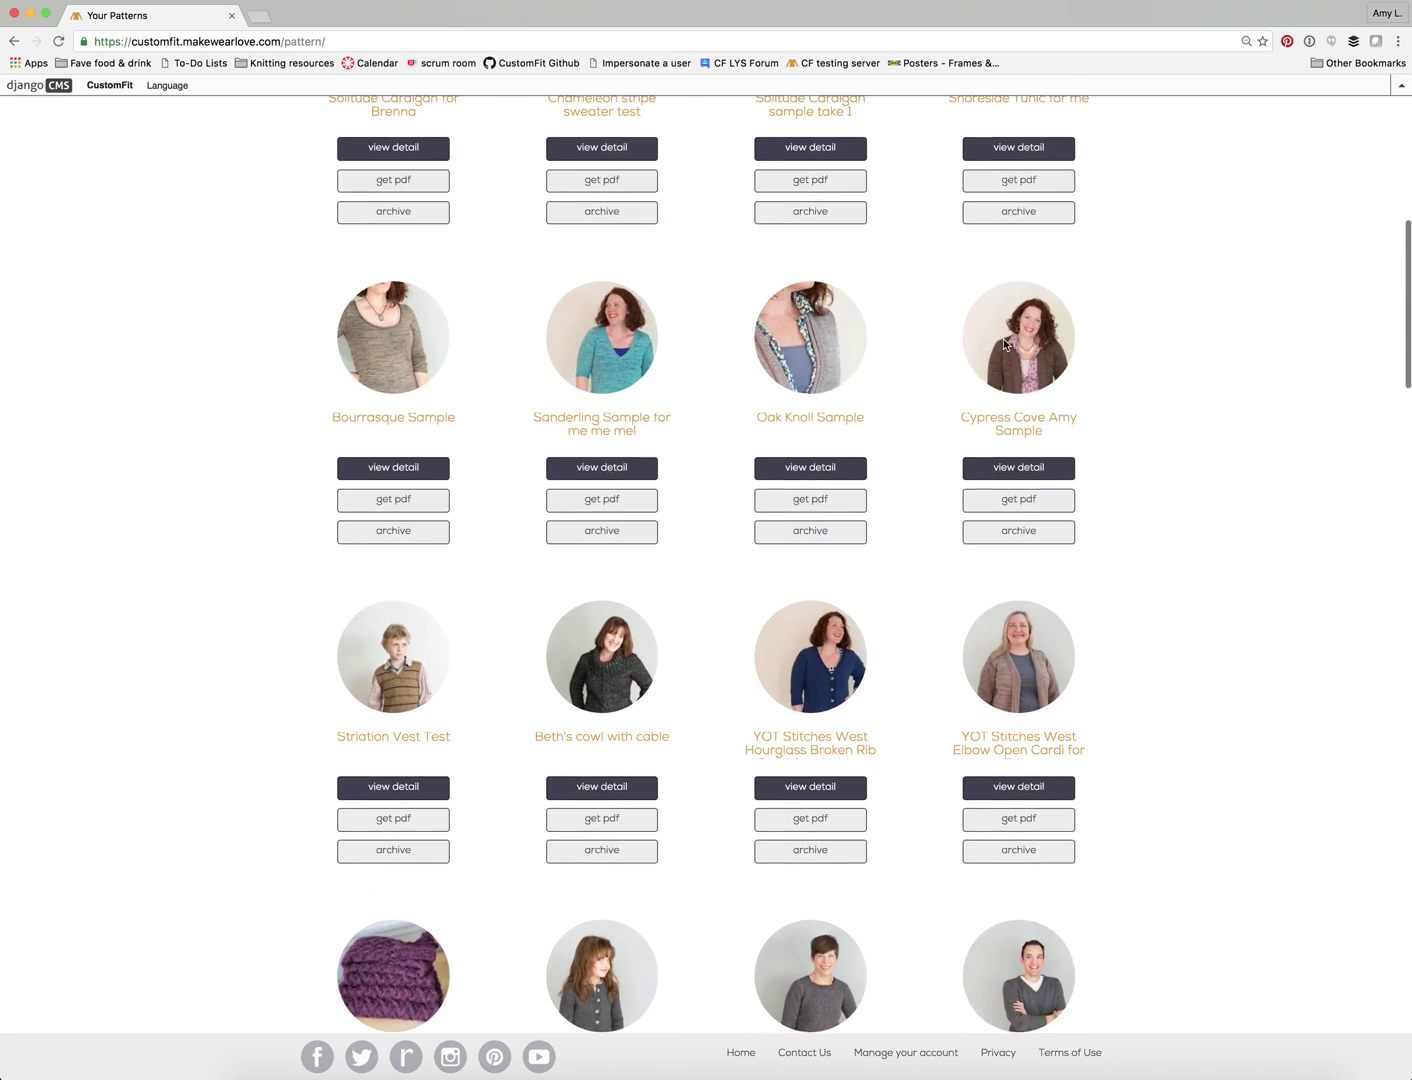
scroll(1004, 345, "up", 5)
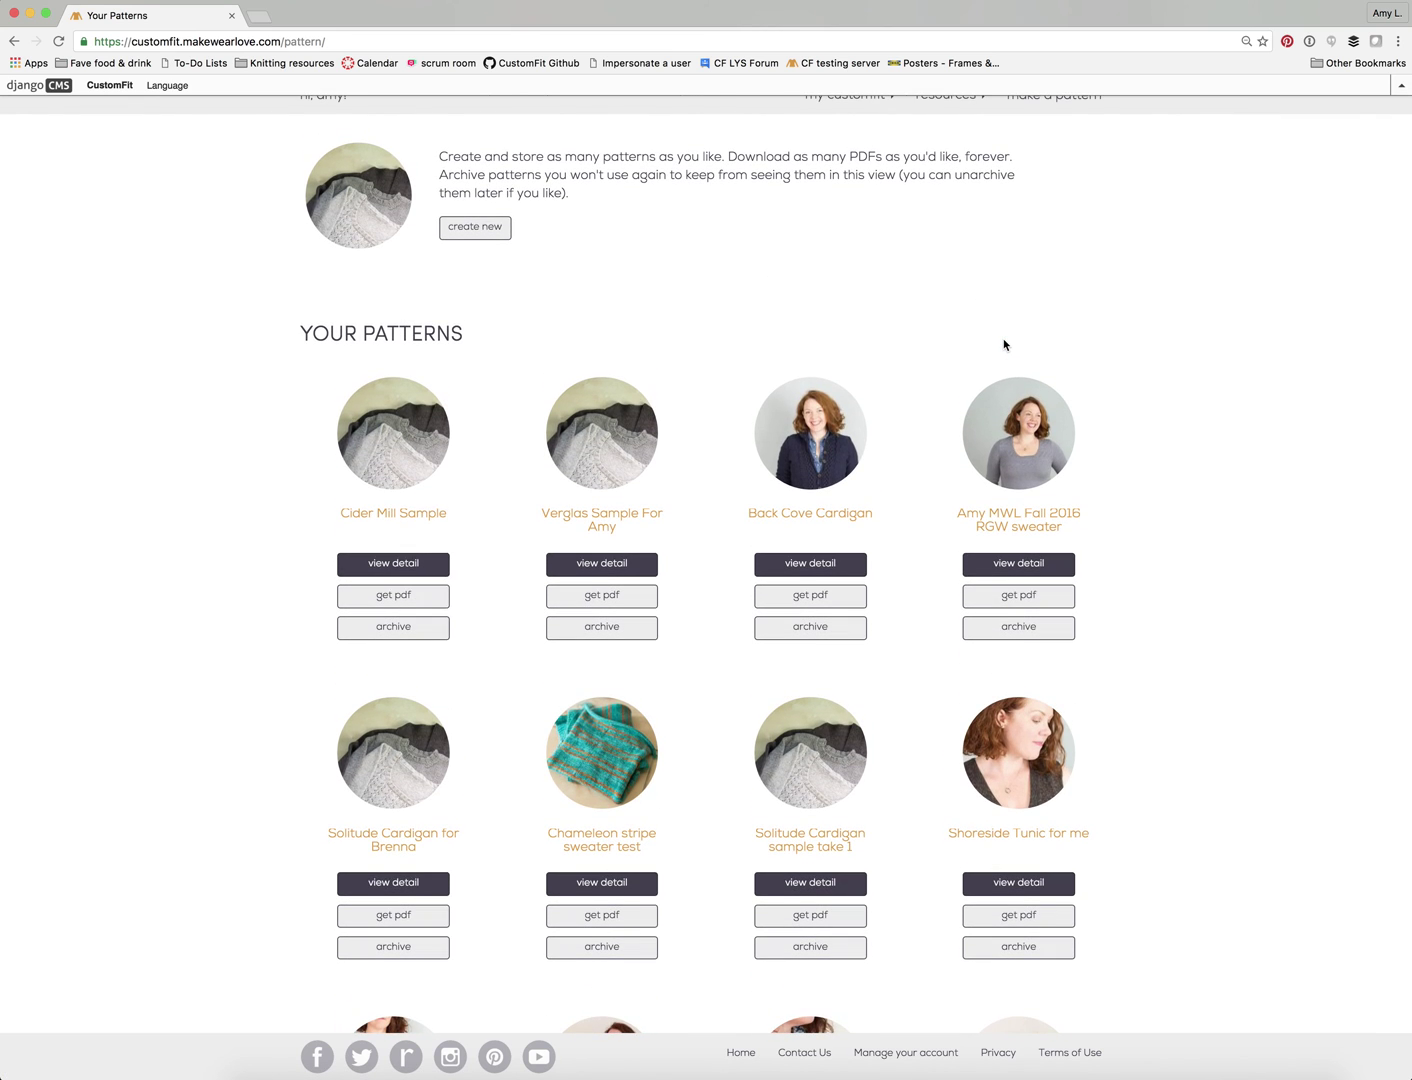
scroll(1004, 346, "up", 2)
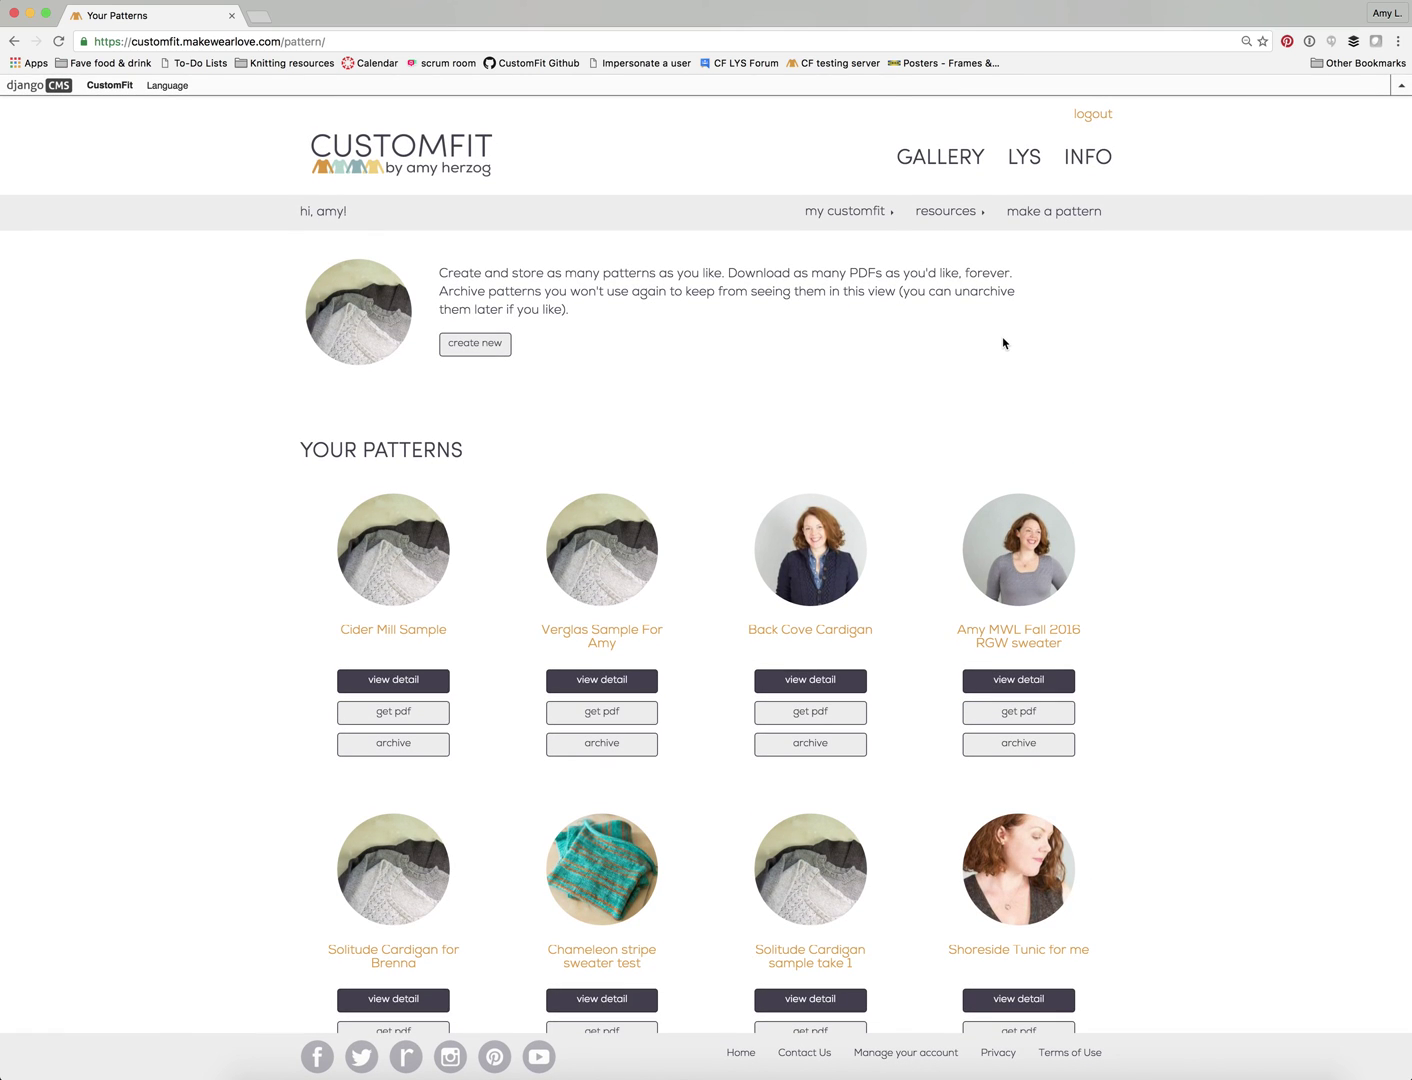
left_click(872, 222)
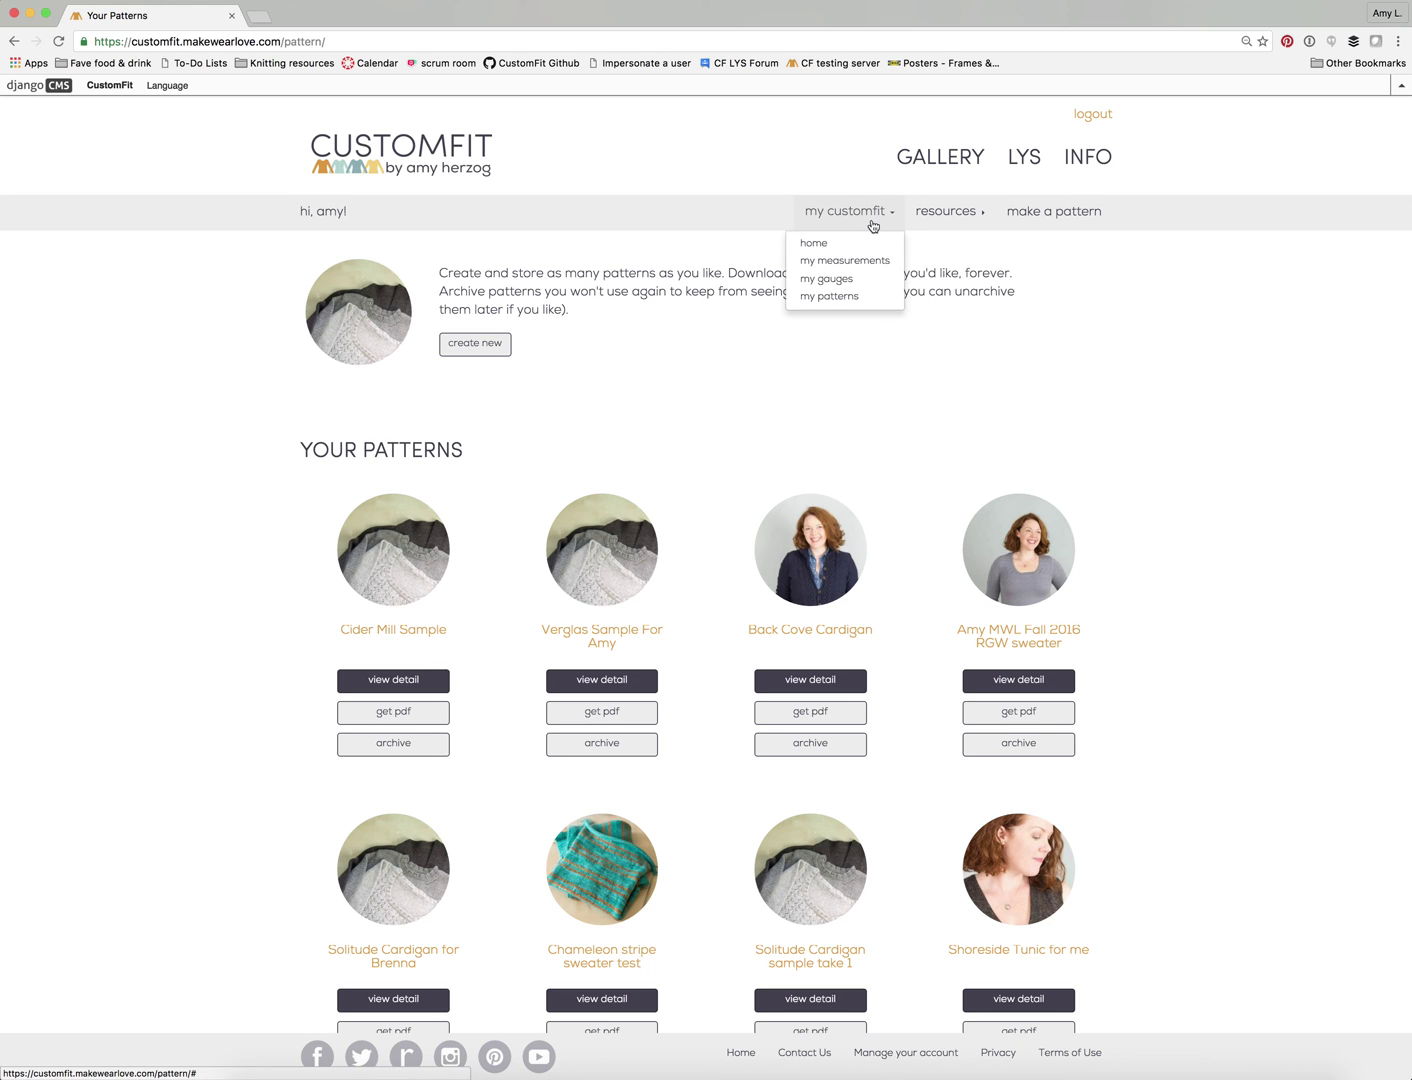
left_click(870, 243)
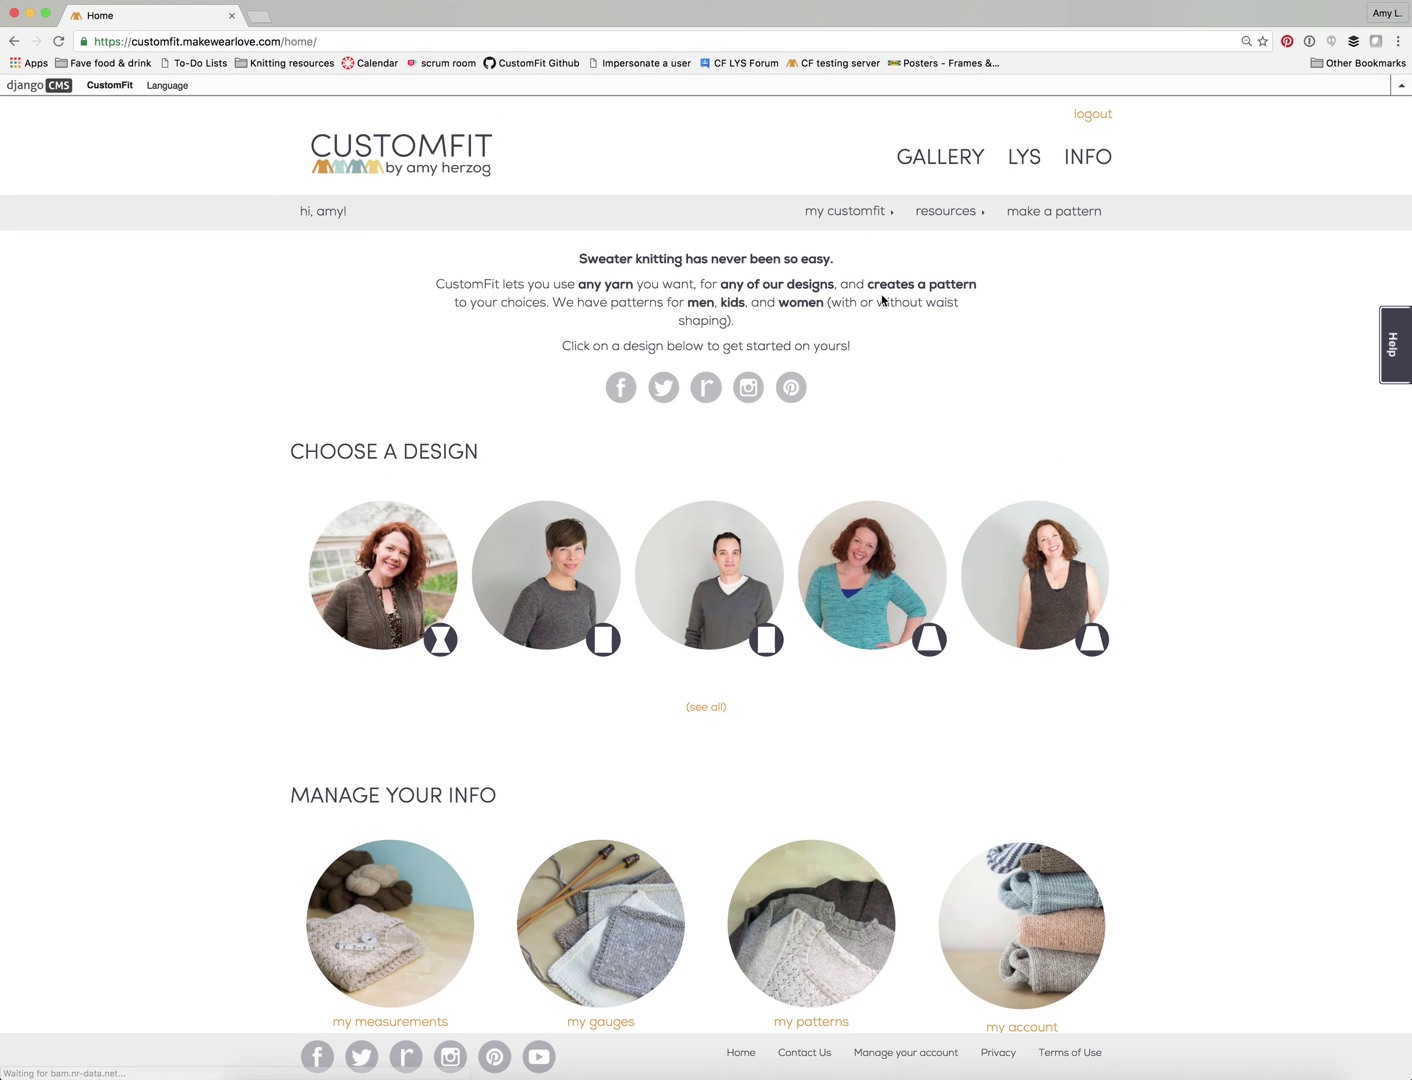
- Go to 'Manage your account' and review credits, Ravelry, profile and password settings
scroll(883, 303, "down", 1)
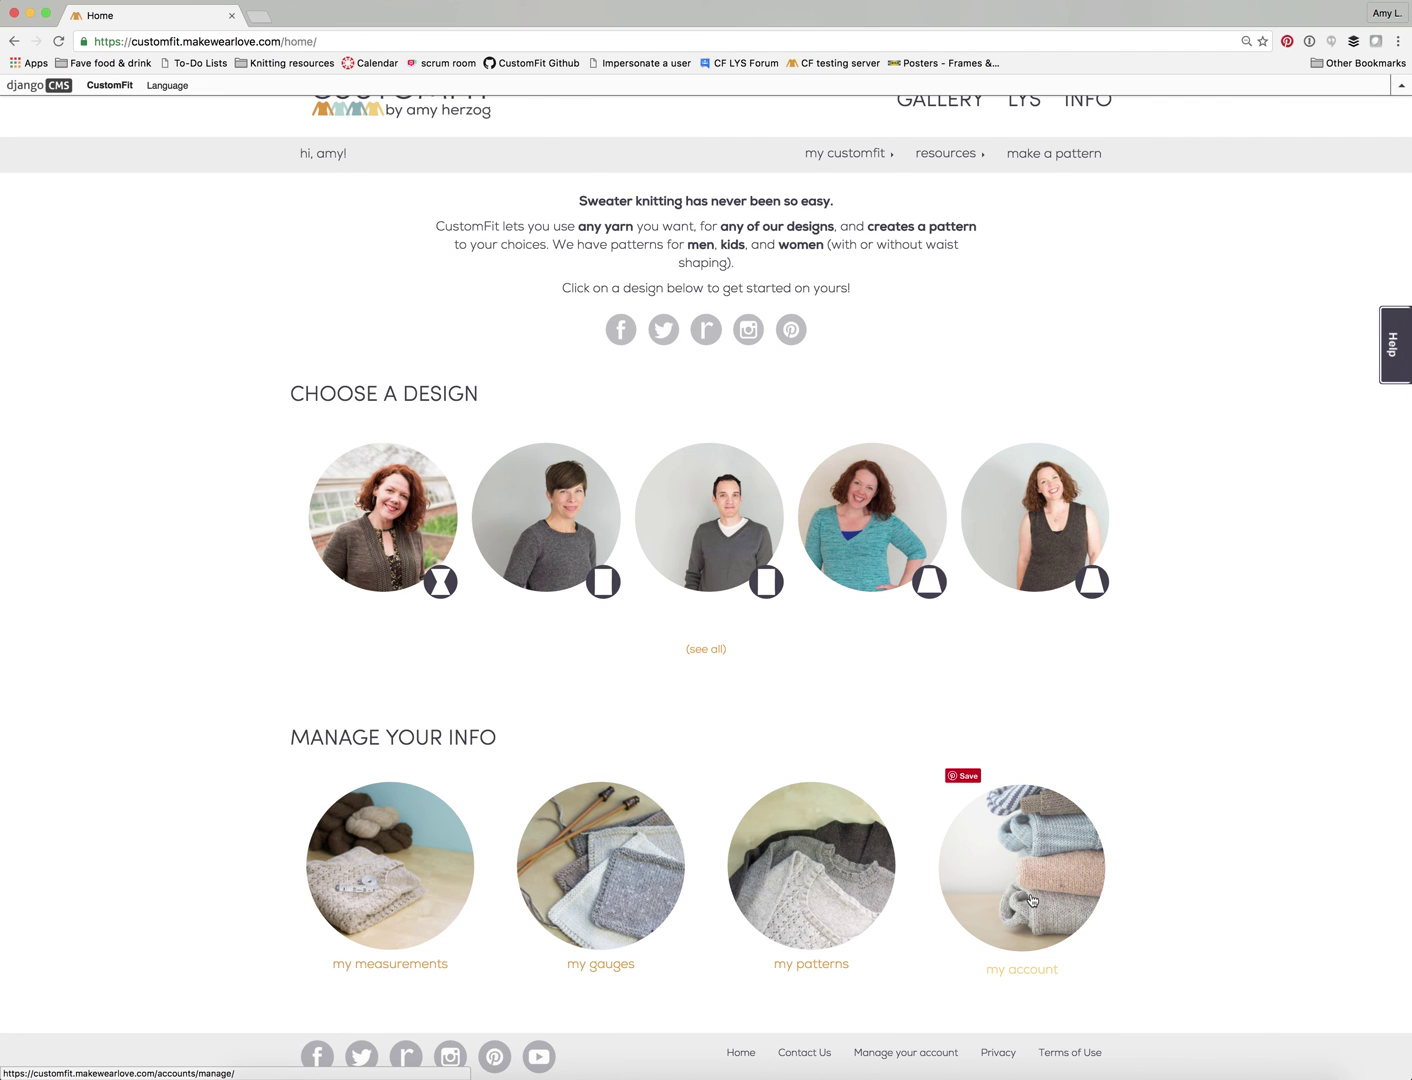
left_click(900, 1057)
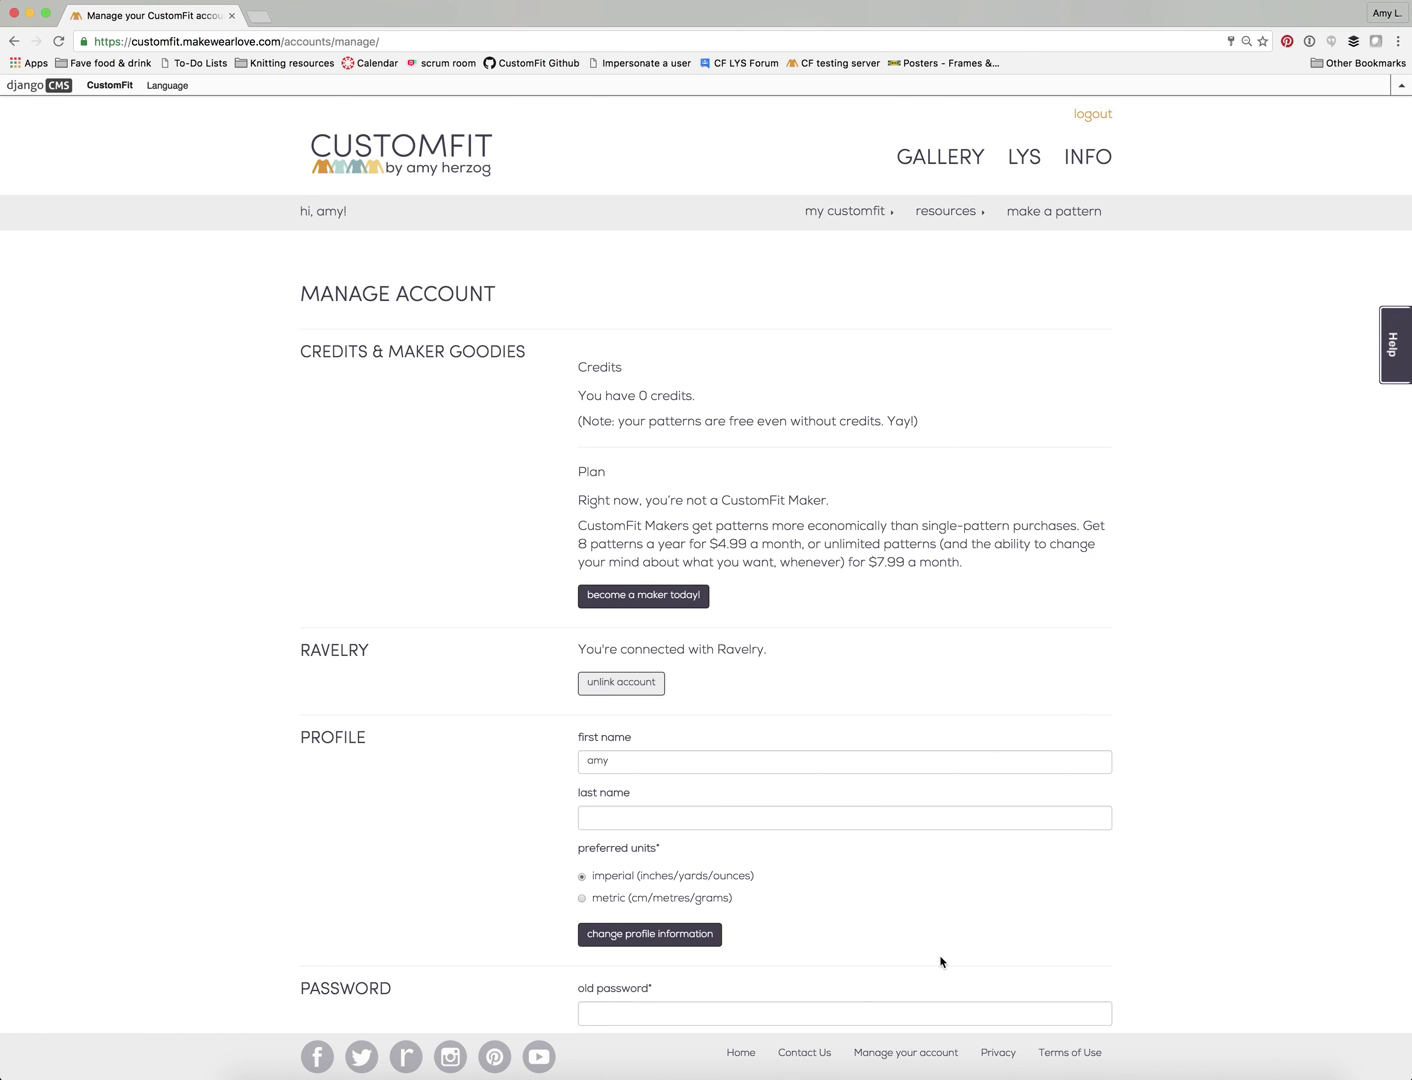
scroll(940, 962, "down", 2)
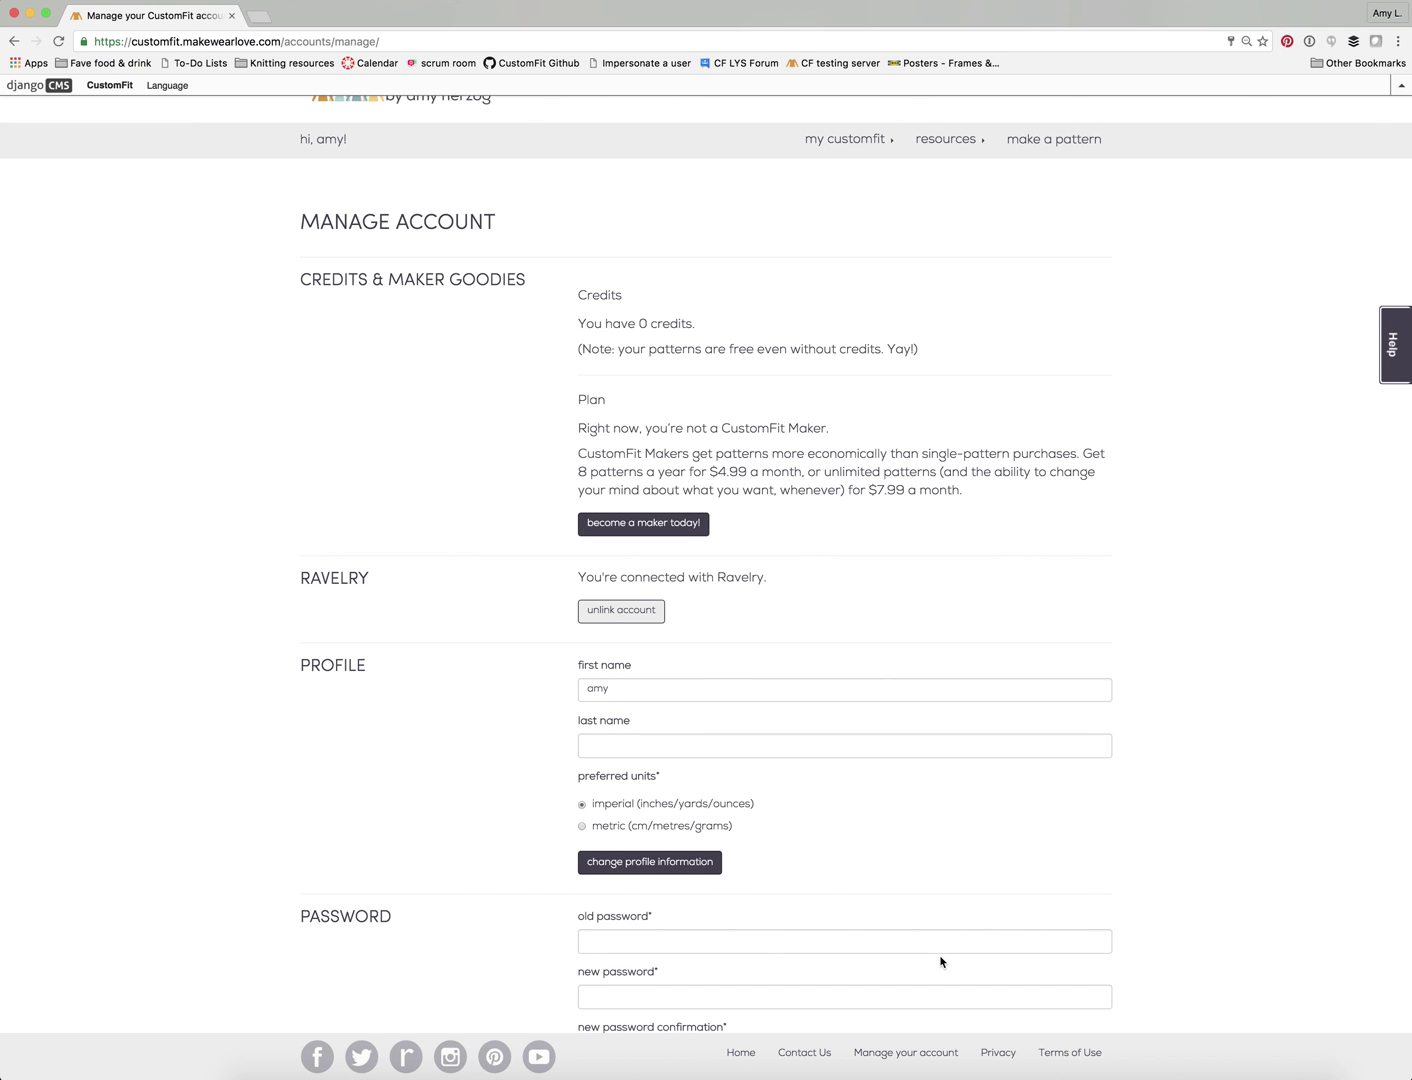
scroll(939, 962, "down", 4)
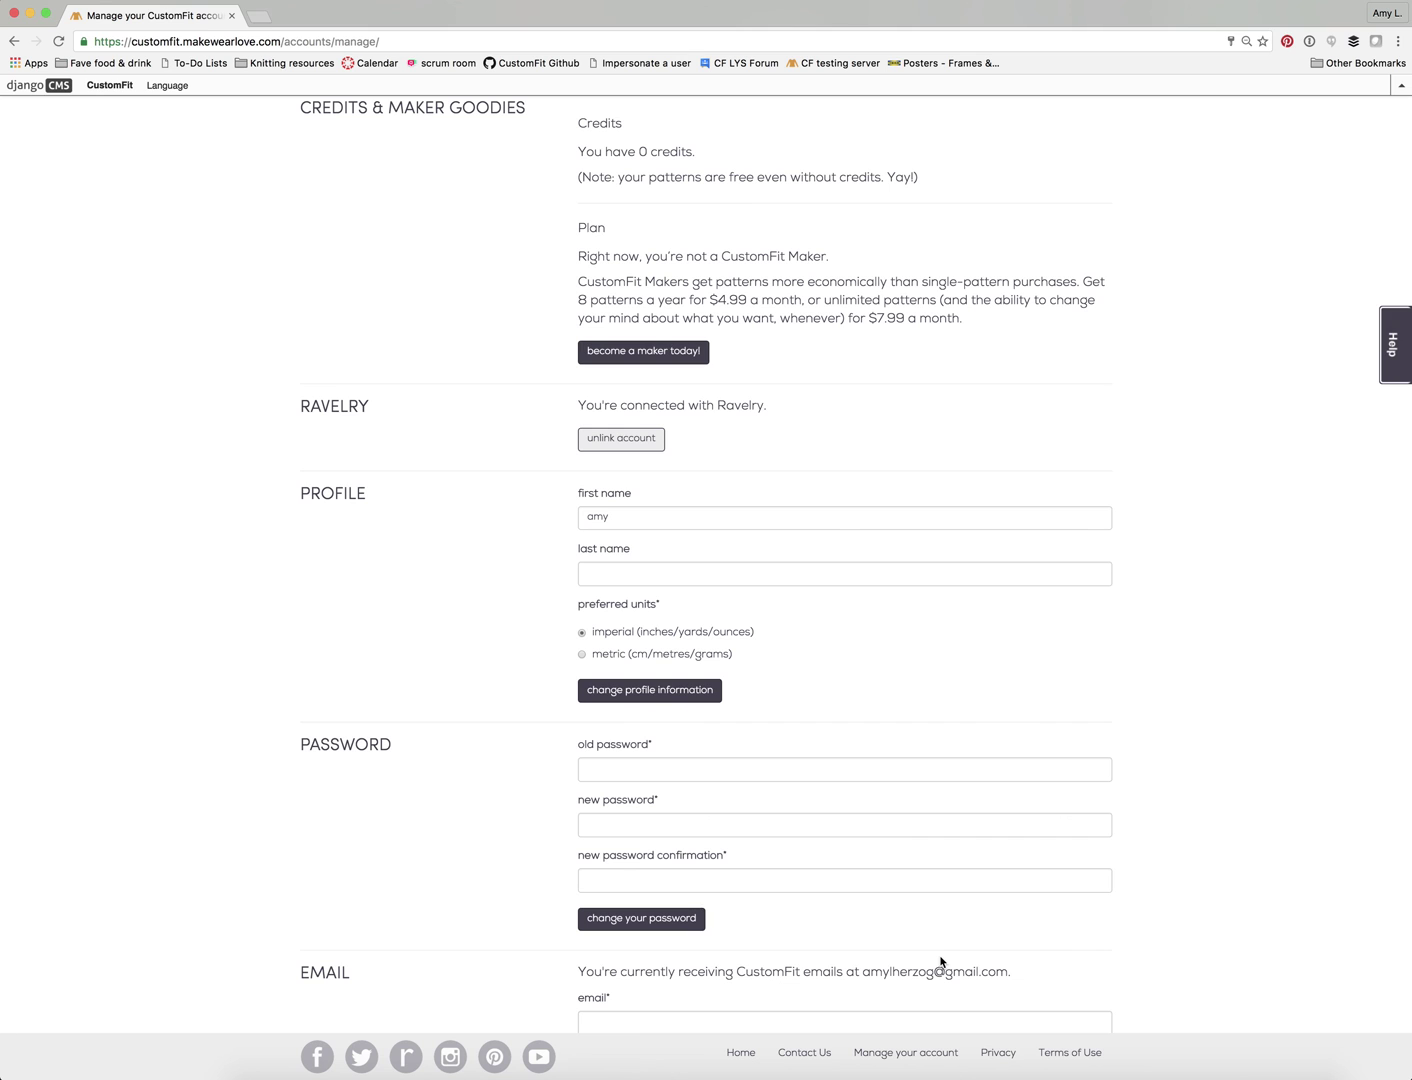
scroll(940, 962, "down", 2)
scroll(940, 962, "up", 5)
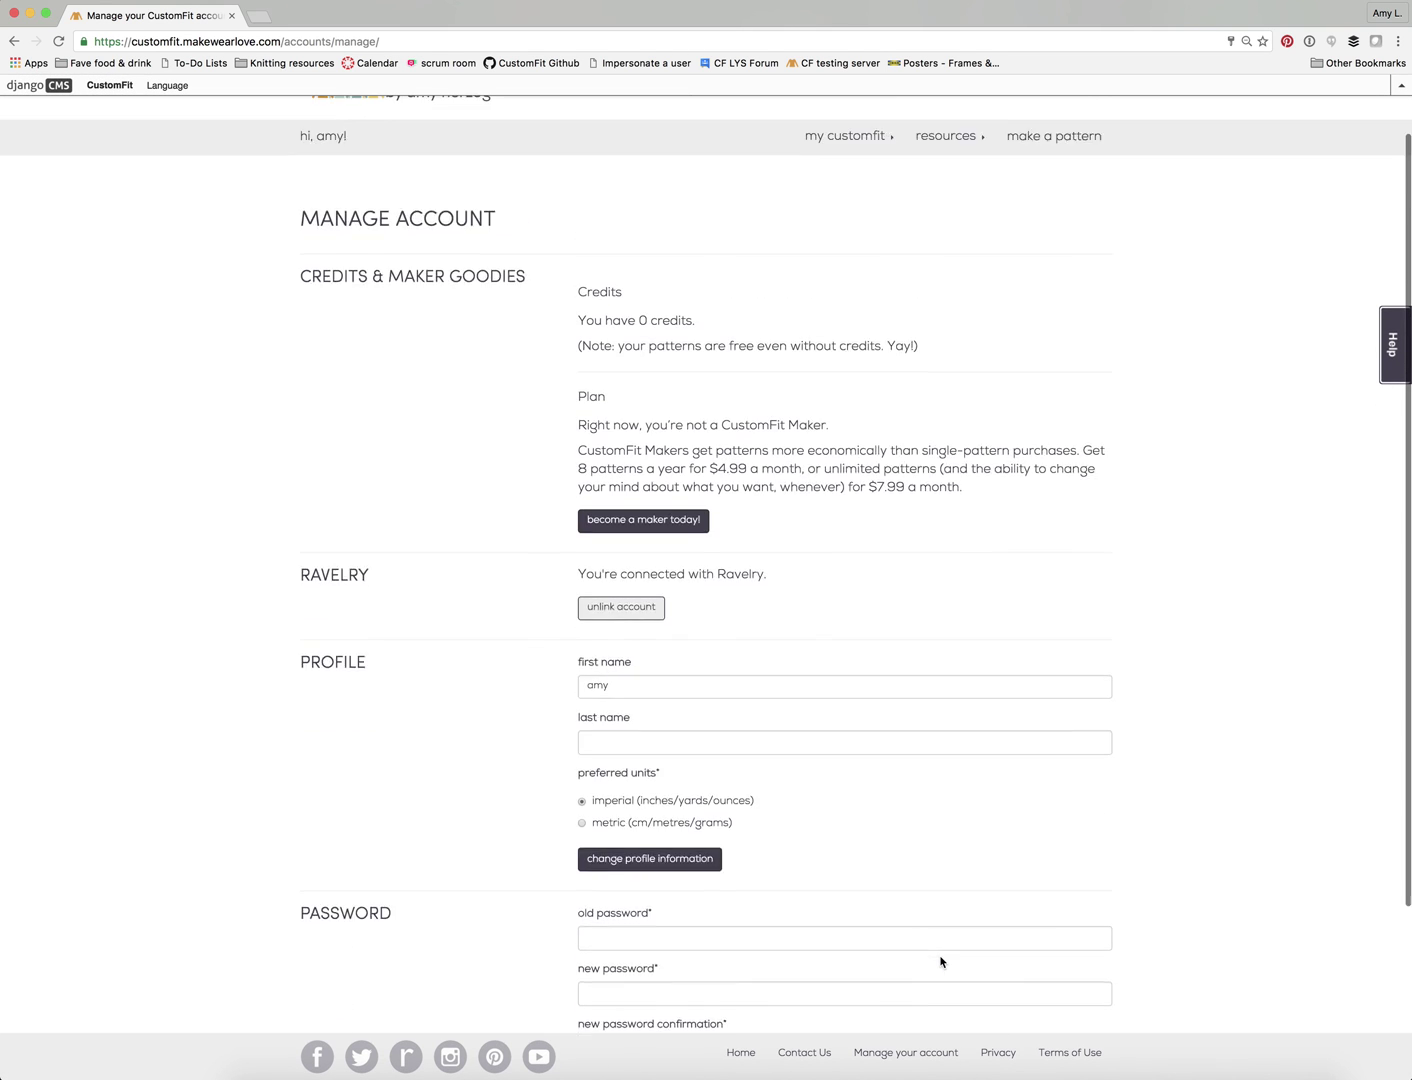